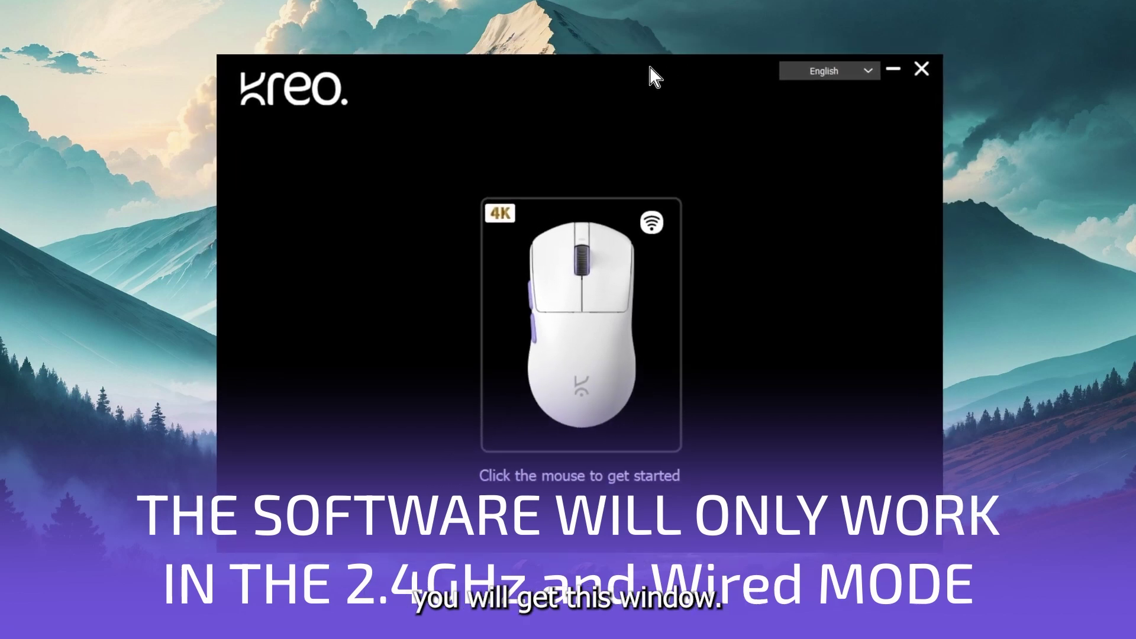
Open the mouse's configuration, look through the DPI, Macro and Settings pages, then return to Home
click(618, 314)
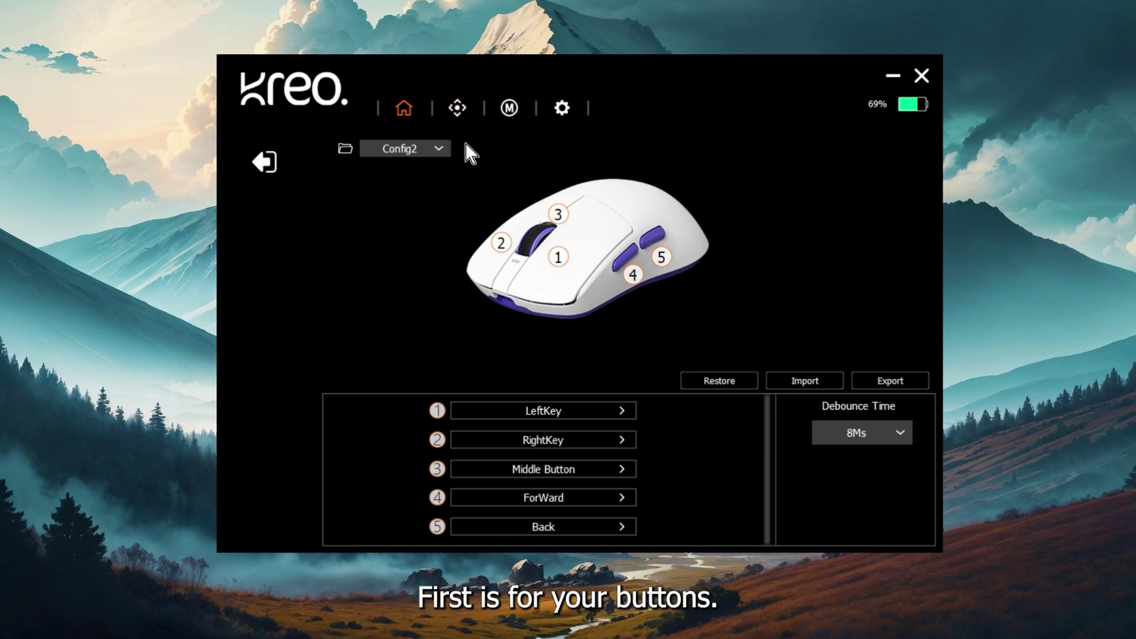
click(458, 109)
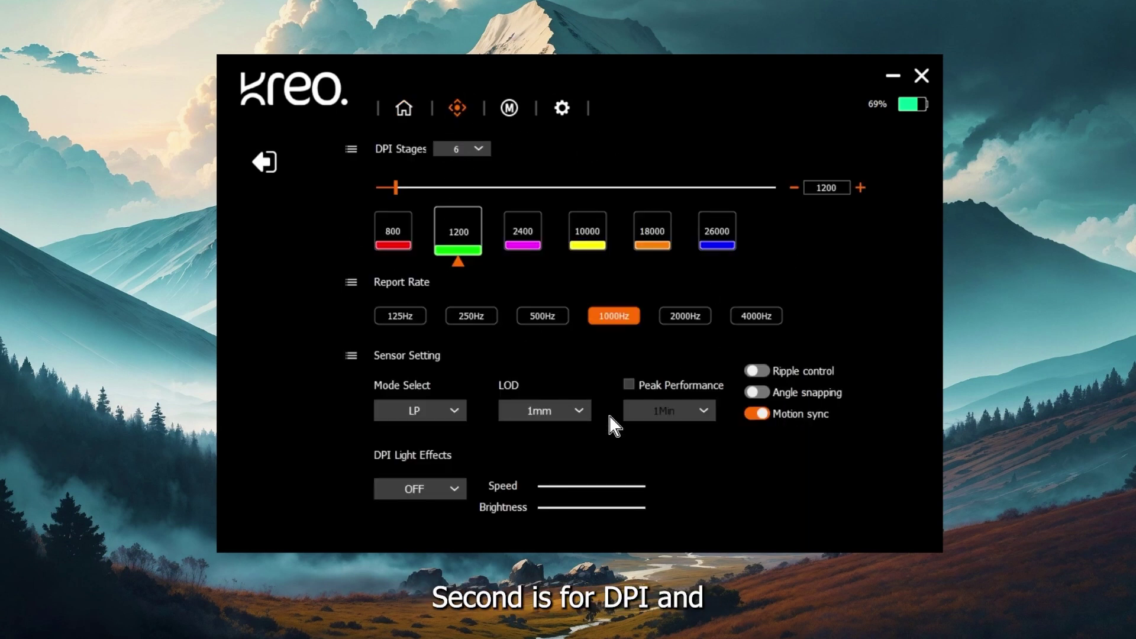
click(510, 108)
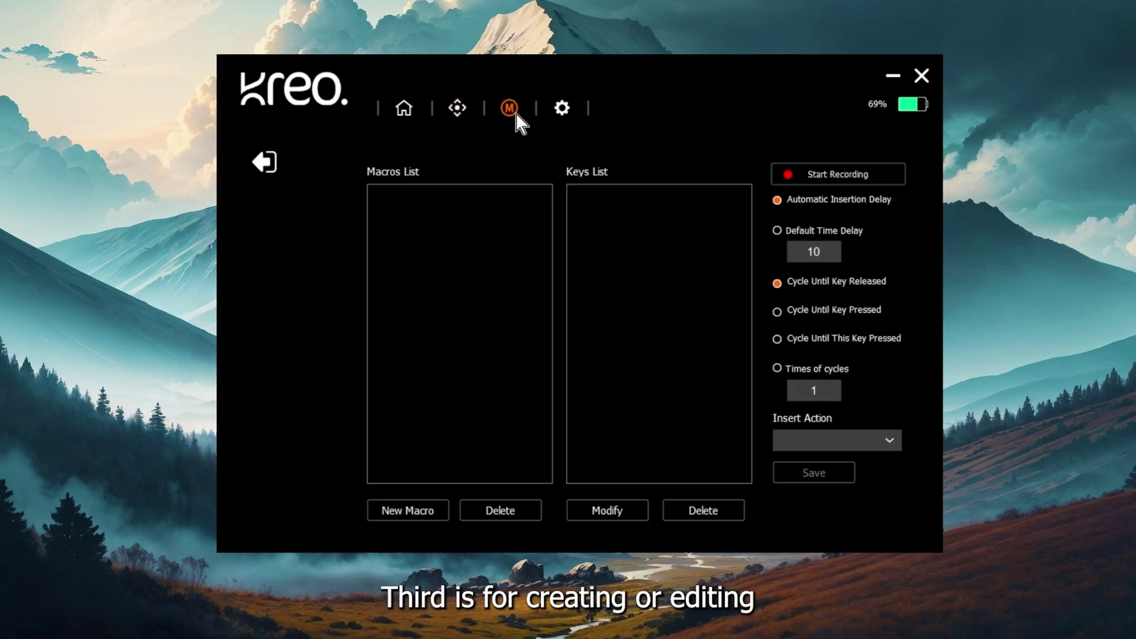
click(563, 108)
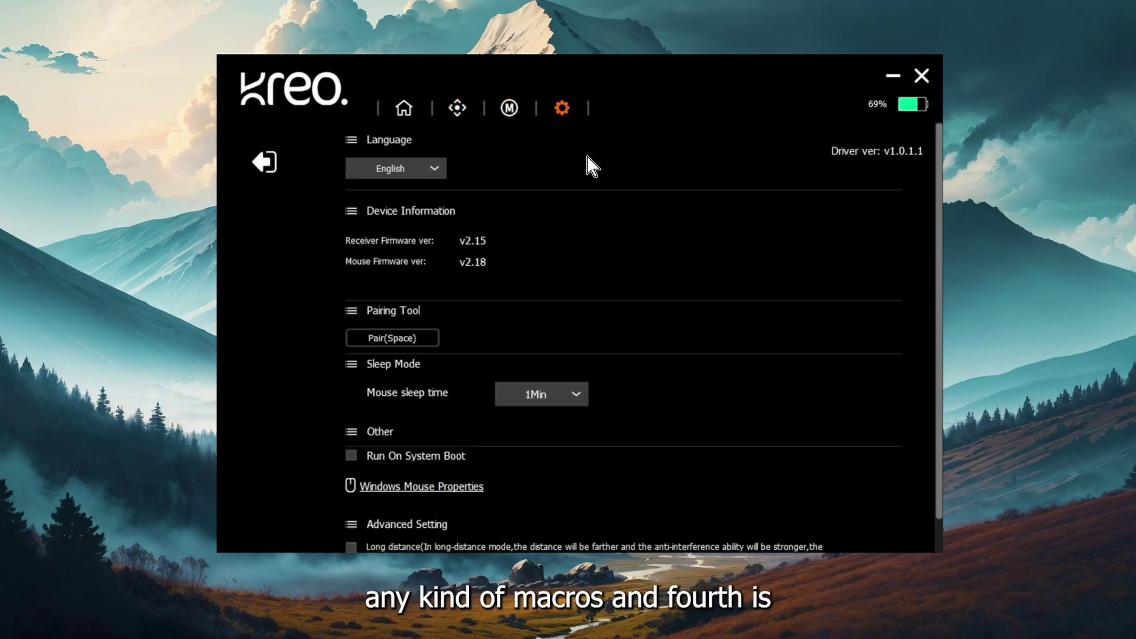
scroll(654, 261, down, 2)
scroll(658, 290, up, 2)
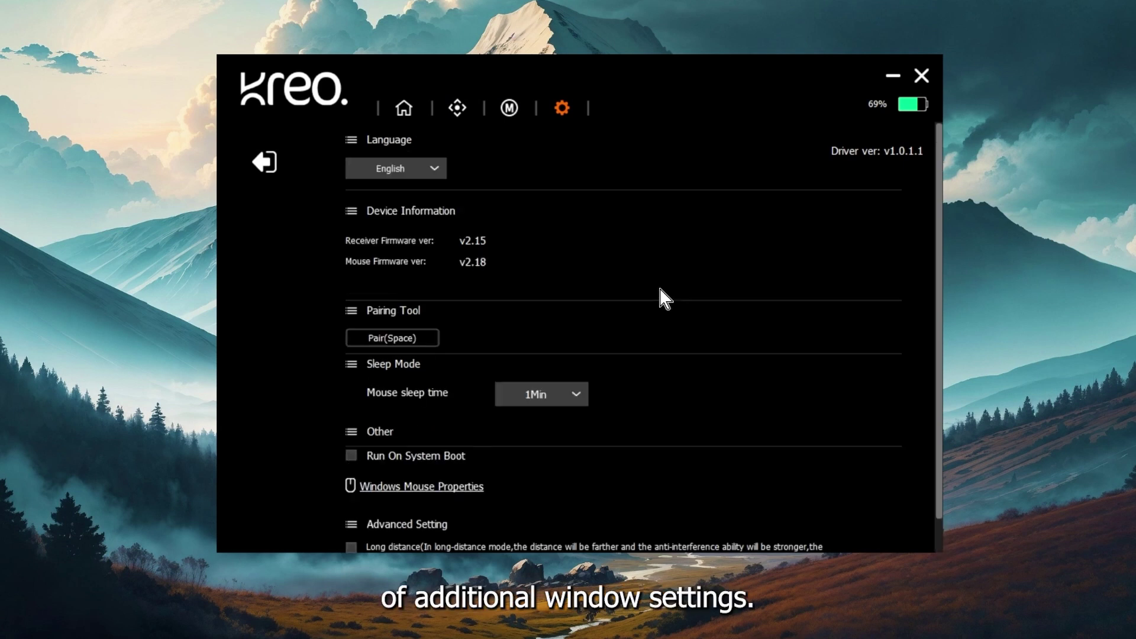
click(404, 107)
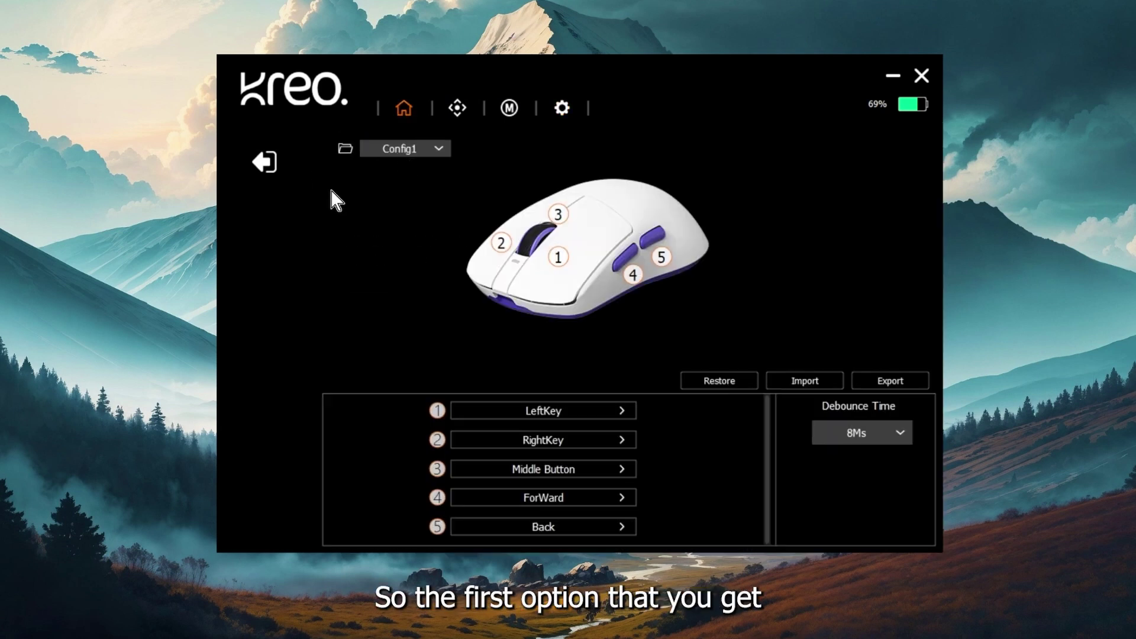
Load the Config3 profile and assign DPI Switch > DPI+ to button 4
click(445, 150)
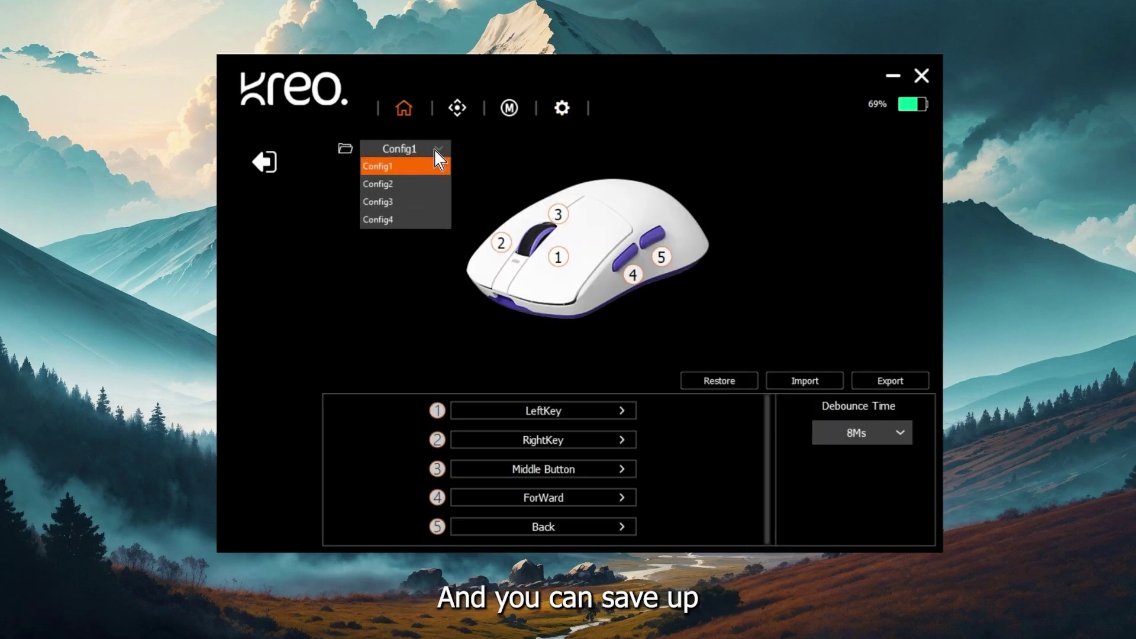
click(427, 202)
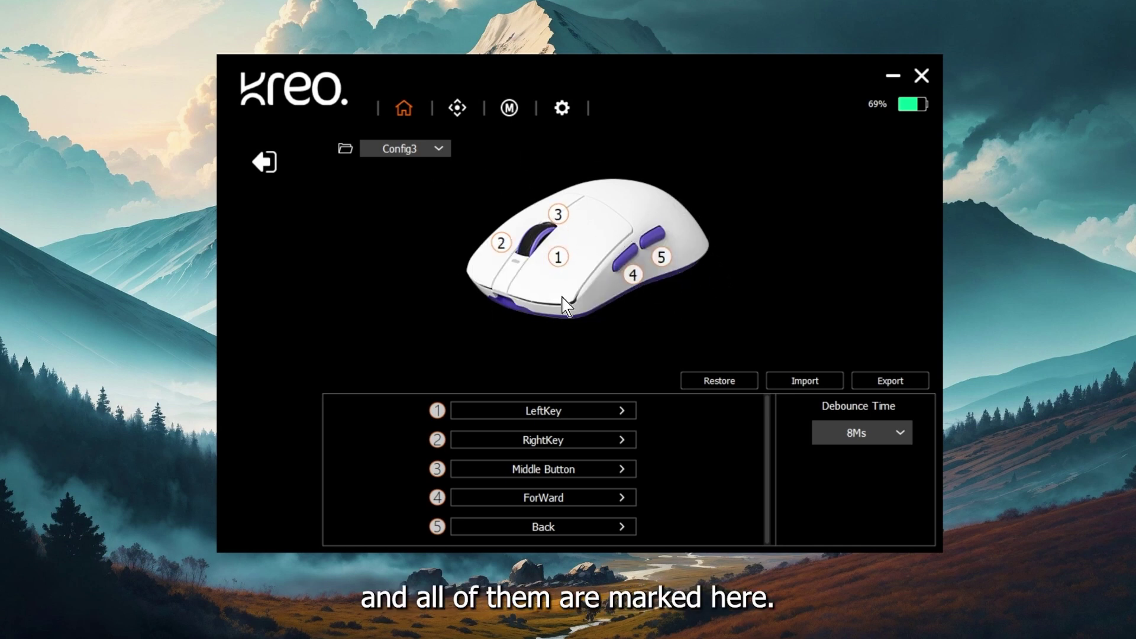
click(635, 279)
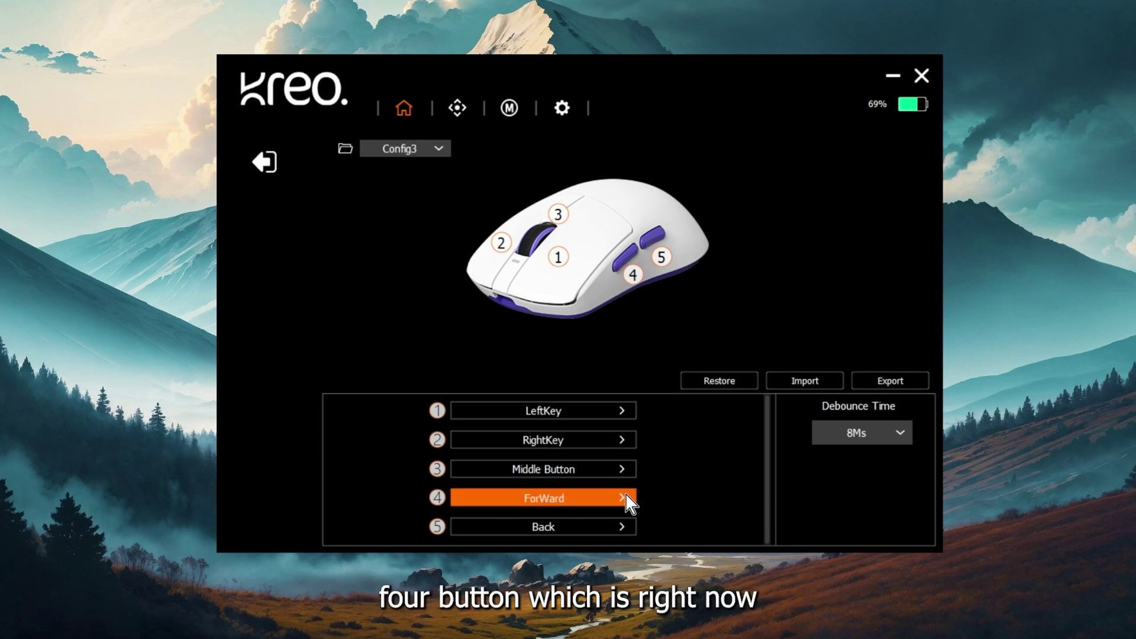
click(626, 498)
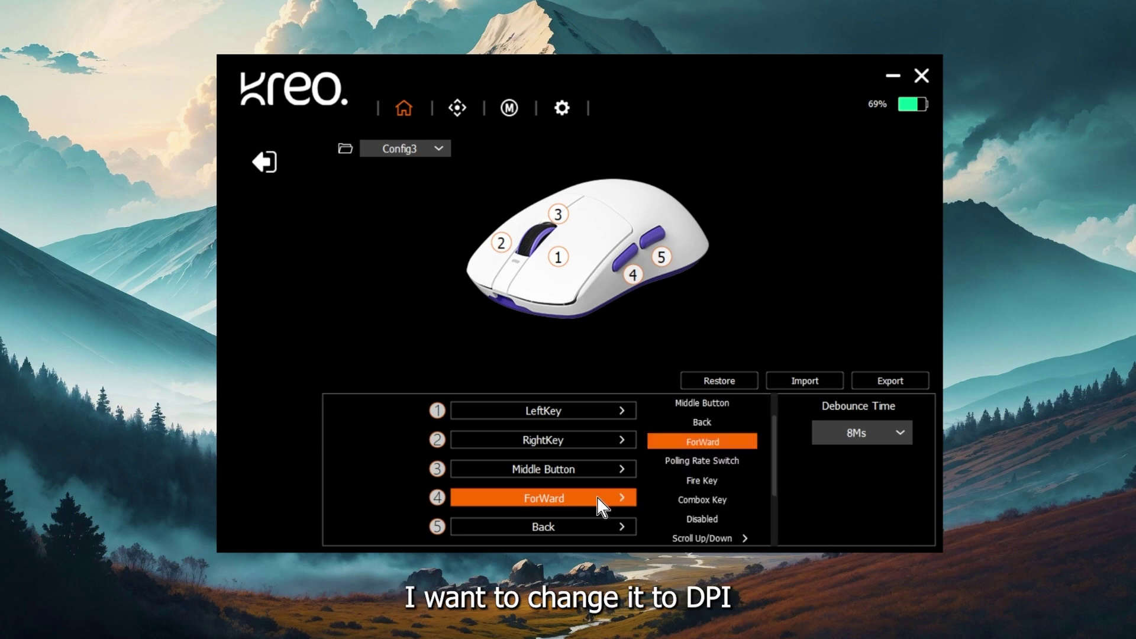
scroll(722, 488, down, 3)
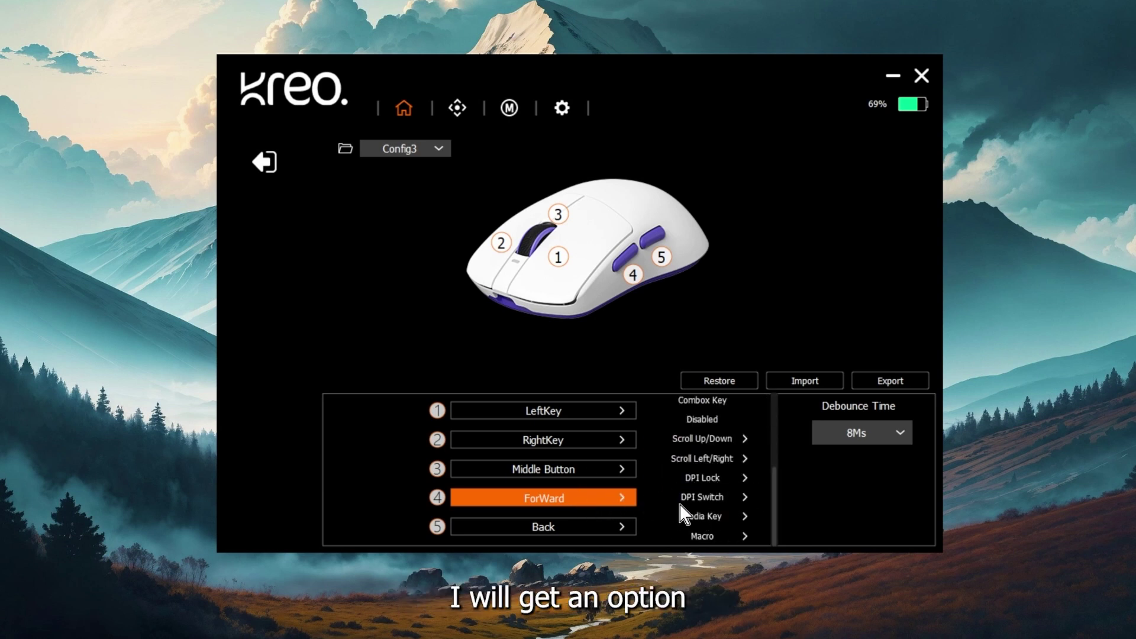
click(733, 502)
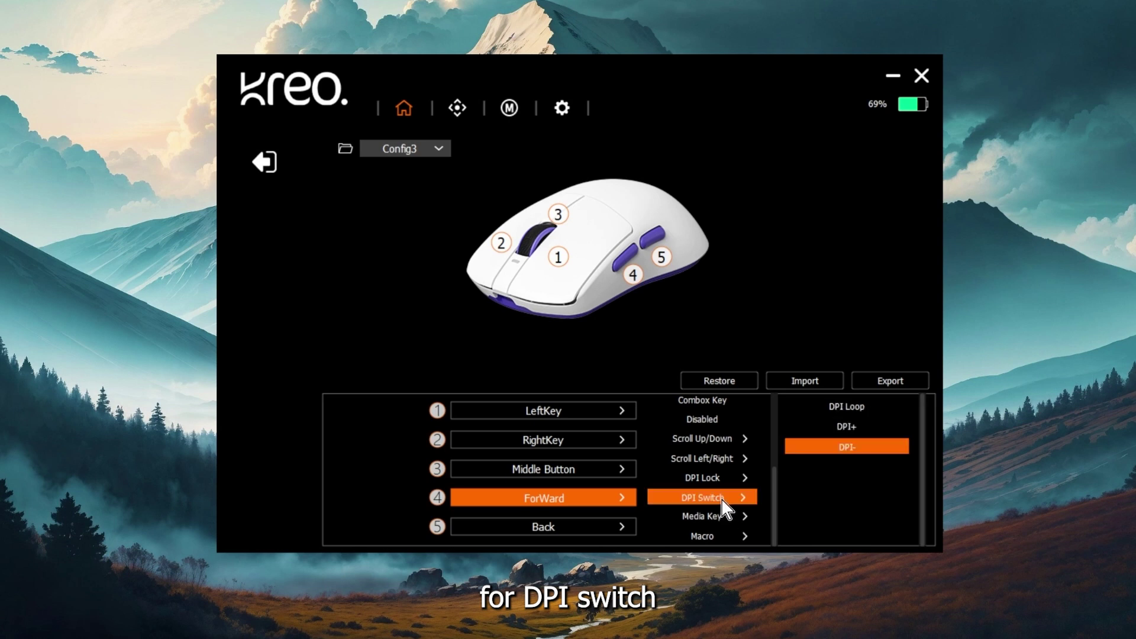
click(863, 428)
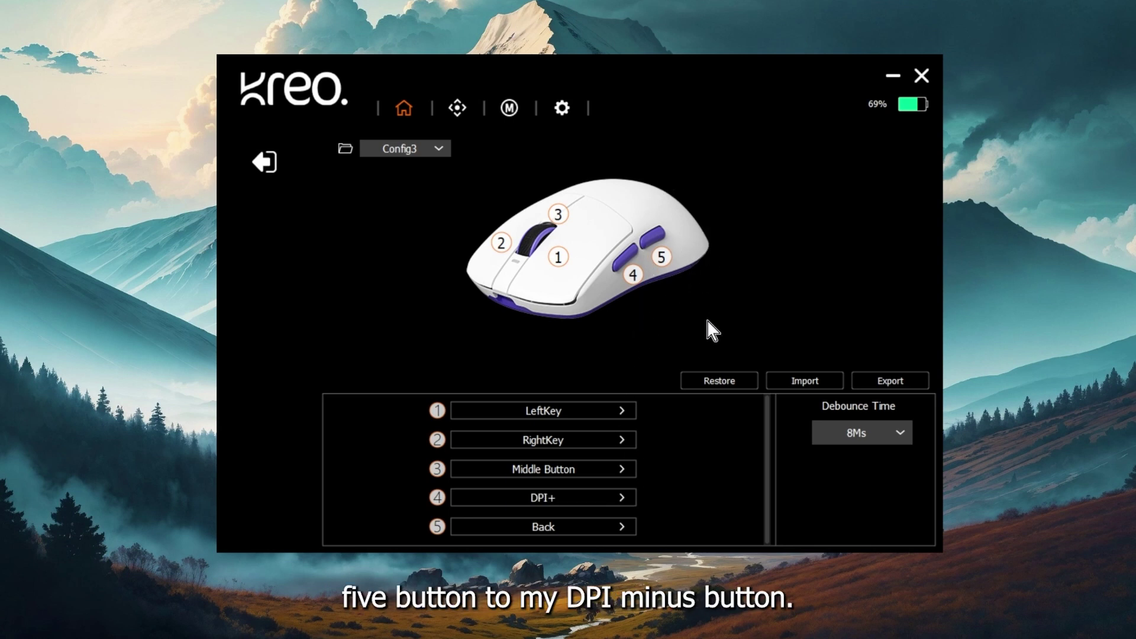
Assign DPI Switch > DPI- to button 5
click(658, 256)
click(583, 532)
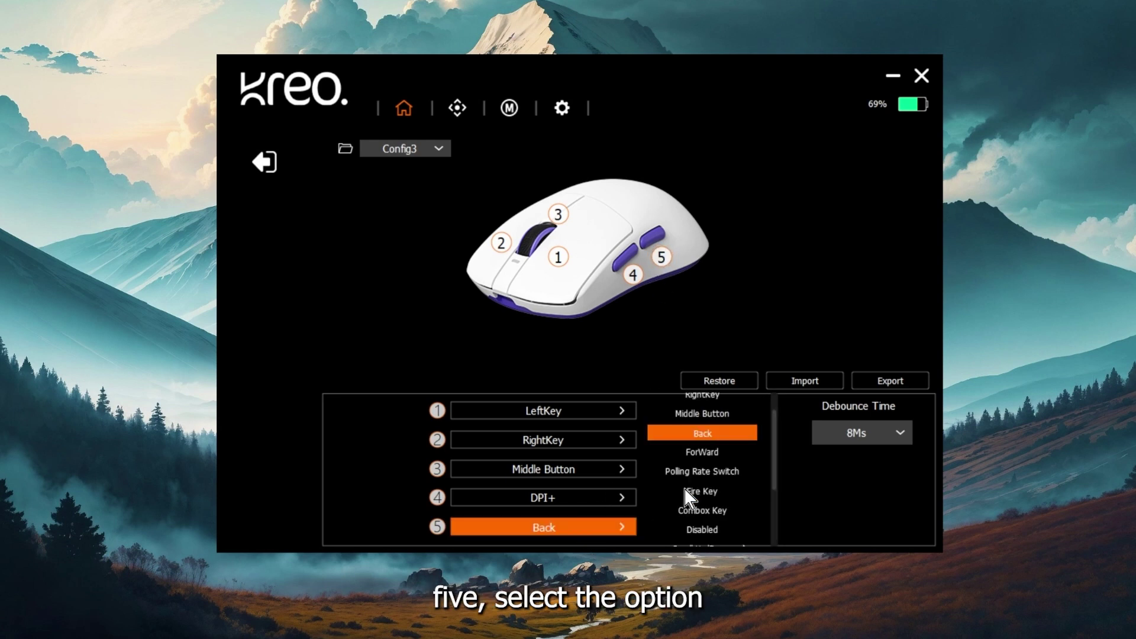
scroll(693, 492, down, 3)
click(718, 499)
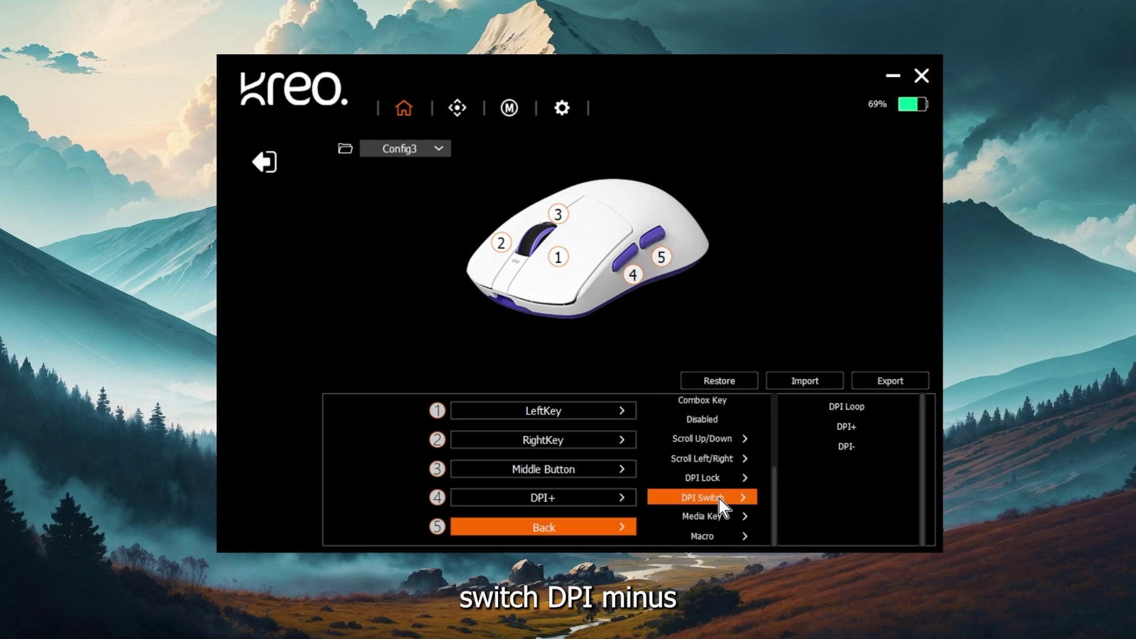
click(850, 447)
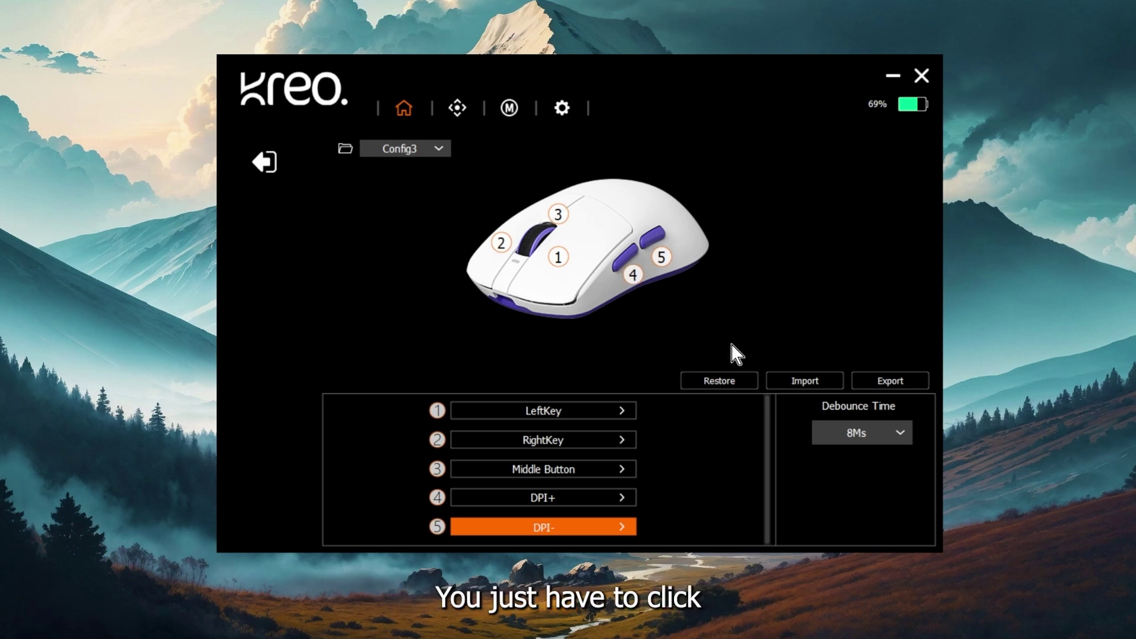
Restore the profile to defaults and export it as the .bin file 'fsauhfsai'
click(735, 381)
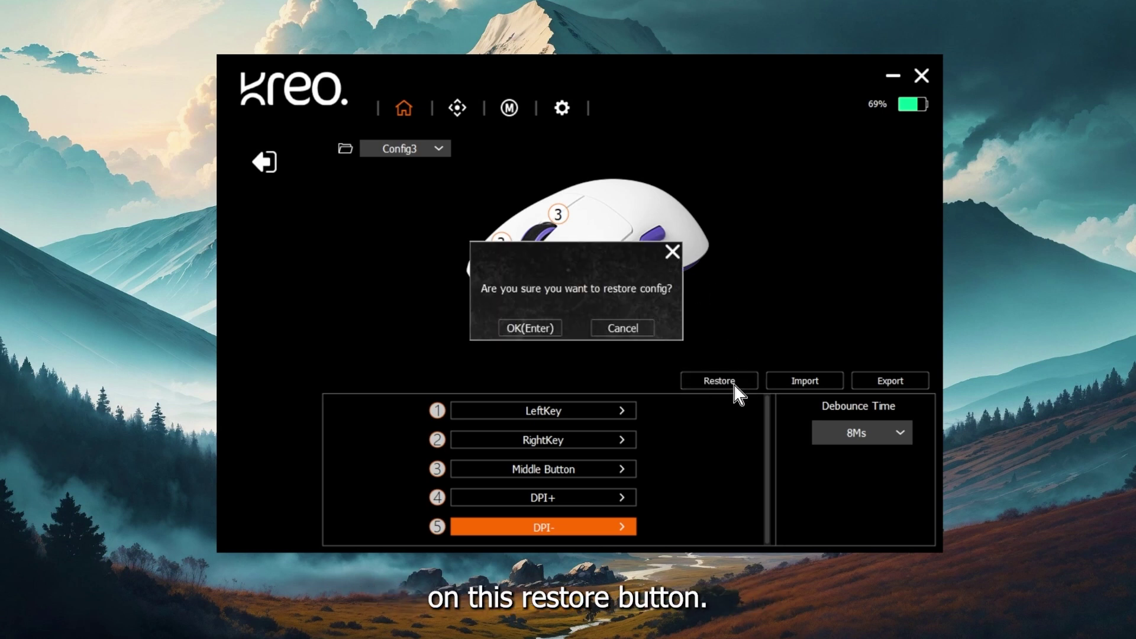
click(538, 329)
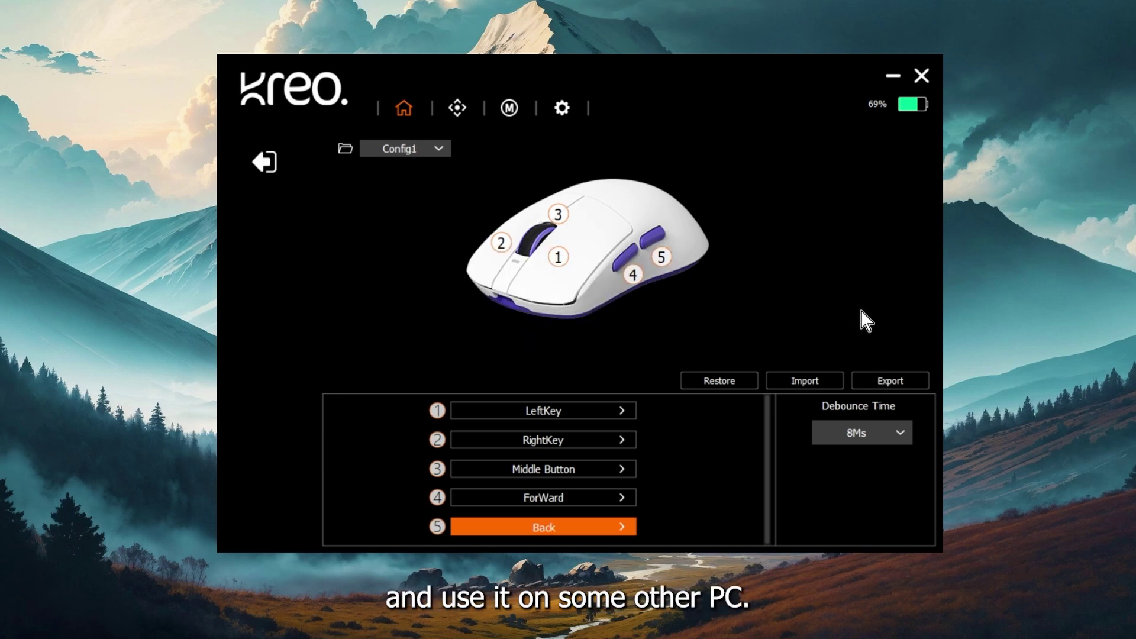
click(890, 381)
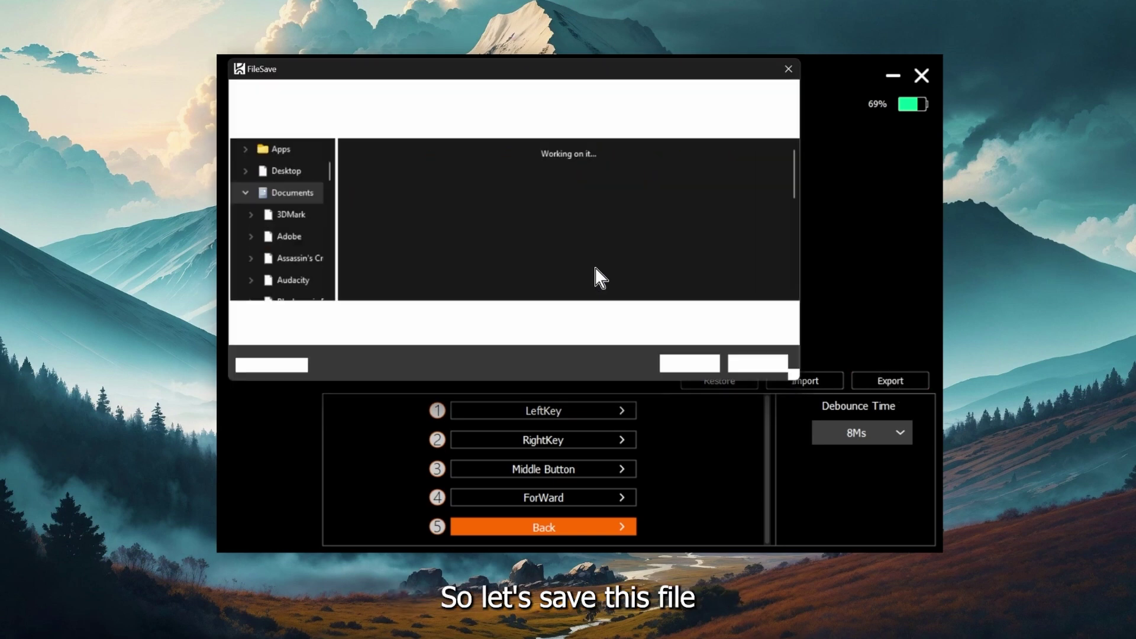
text(fsauhfsai)
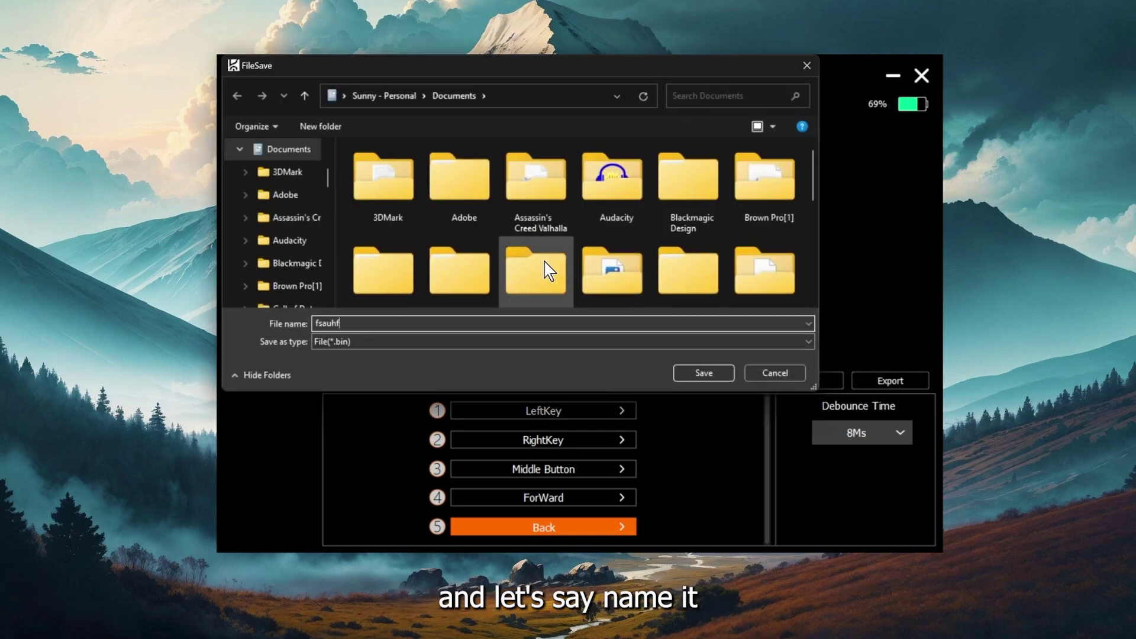
click(680, 374)
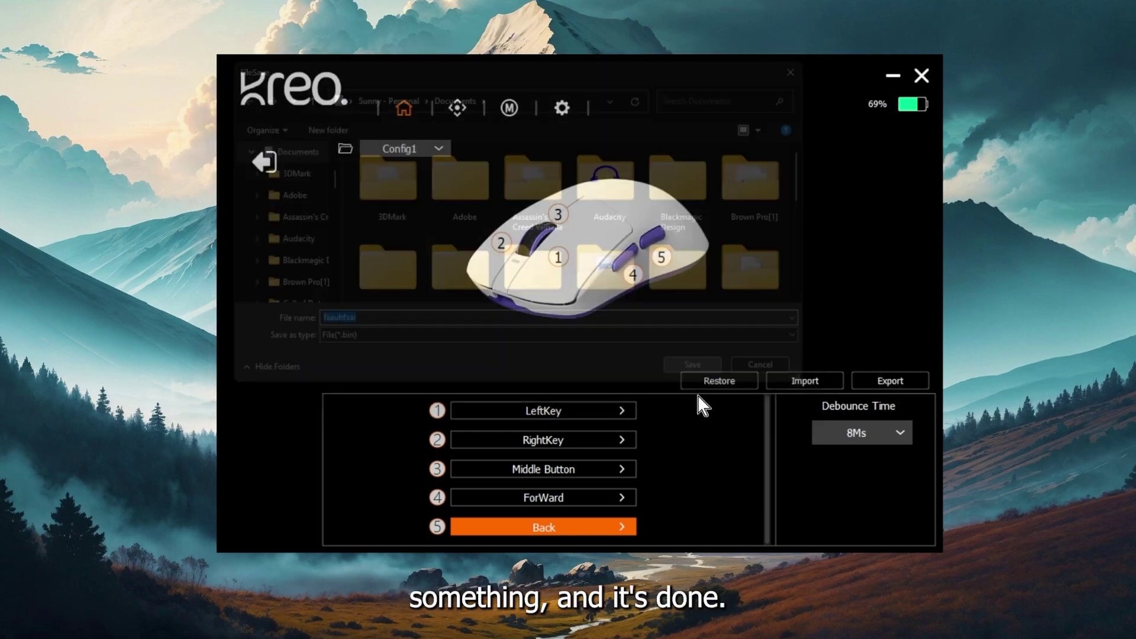
Bring up the profile import file chooser, then close it without importing
click(806, 383)
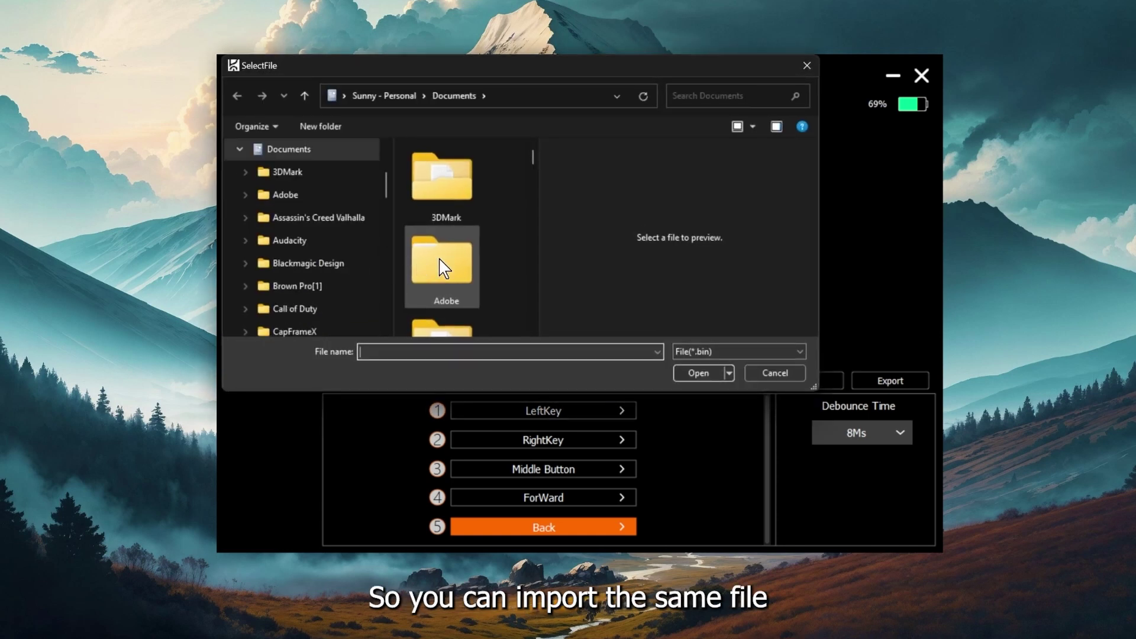
scroll(484, 253, down, 5)
key(Escape)
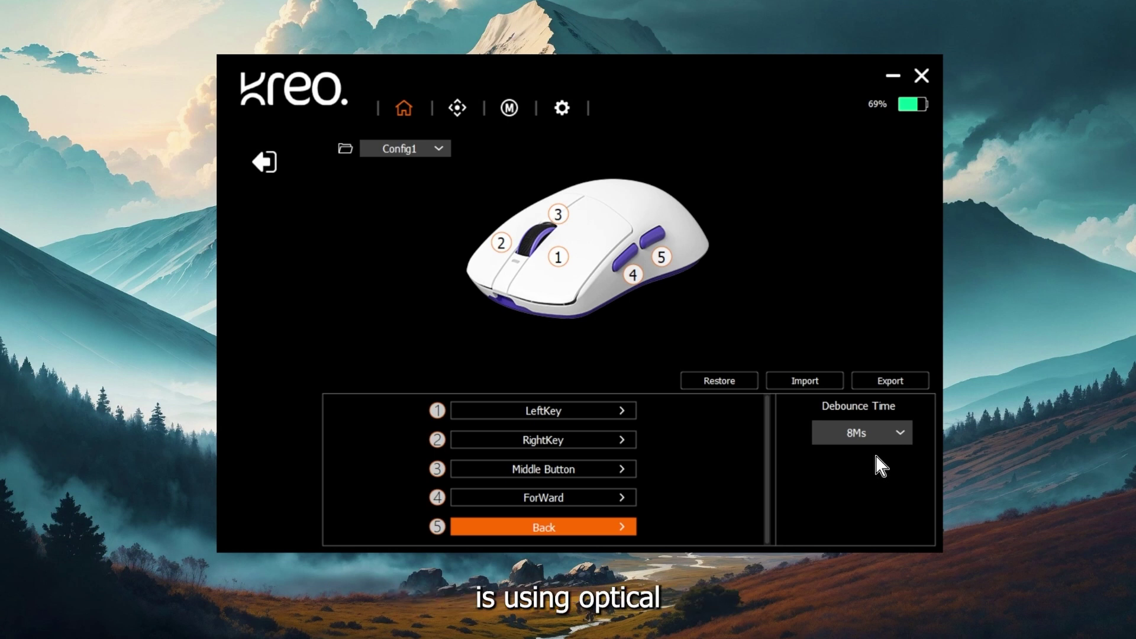
Set Debounce Time to 0Ms and accept the double-click delay warning
click(870, 432)
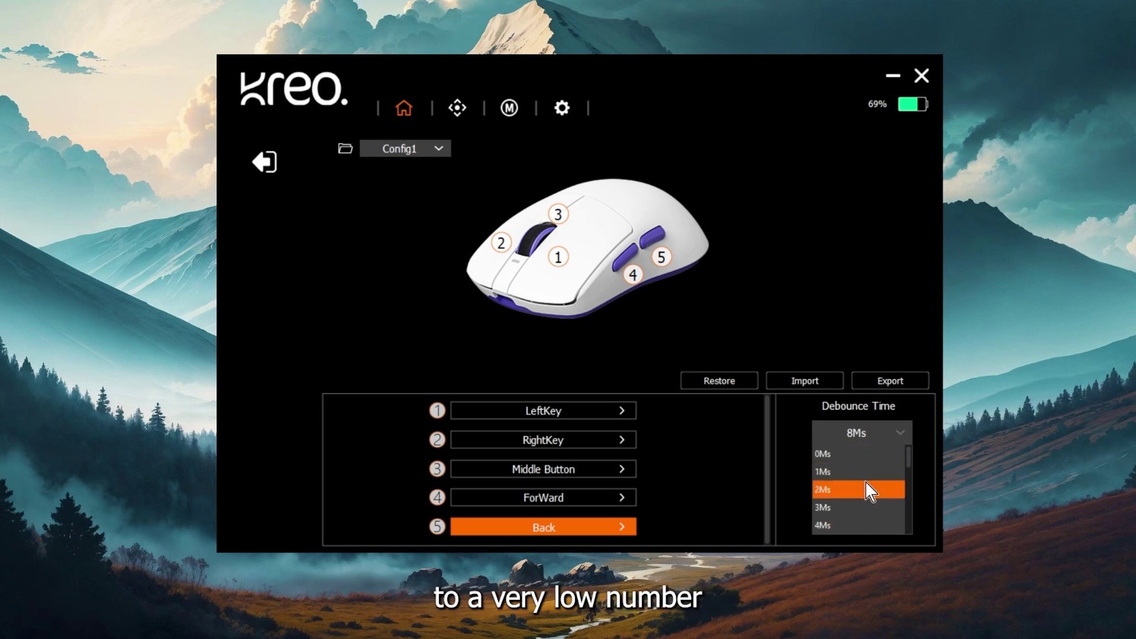
click(869, 459)
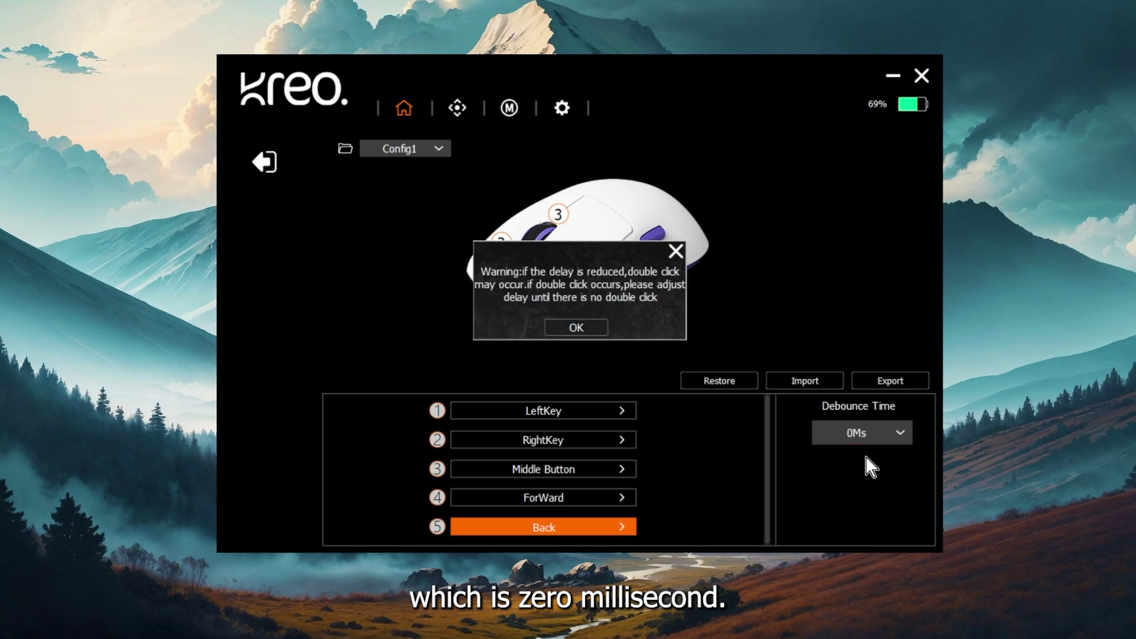
click(578, 329)
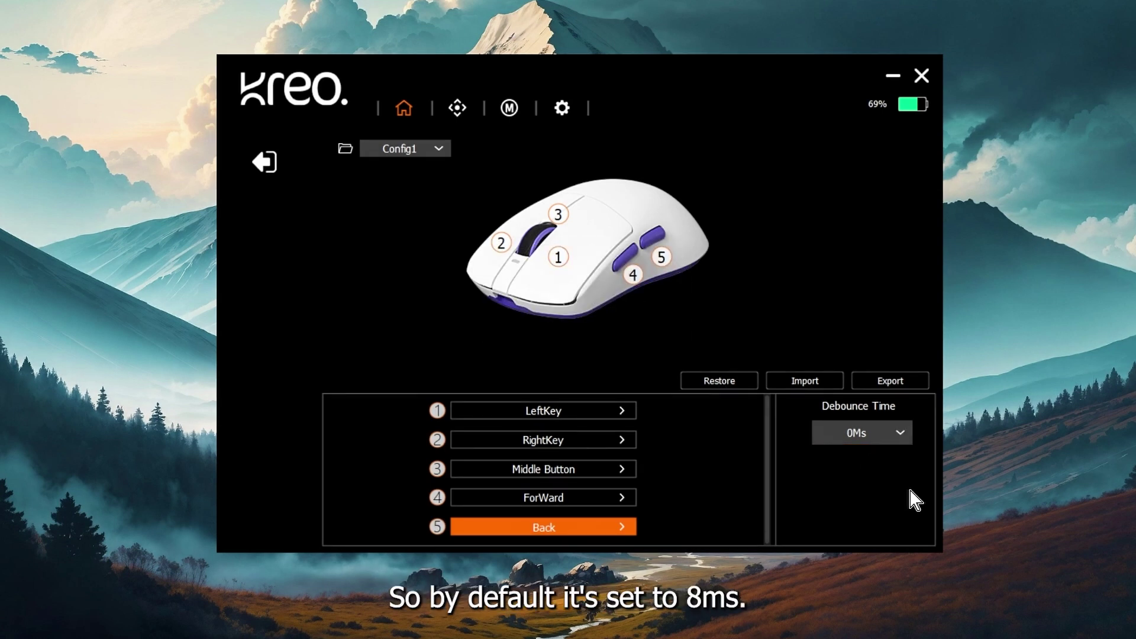
click(875, 437)
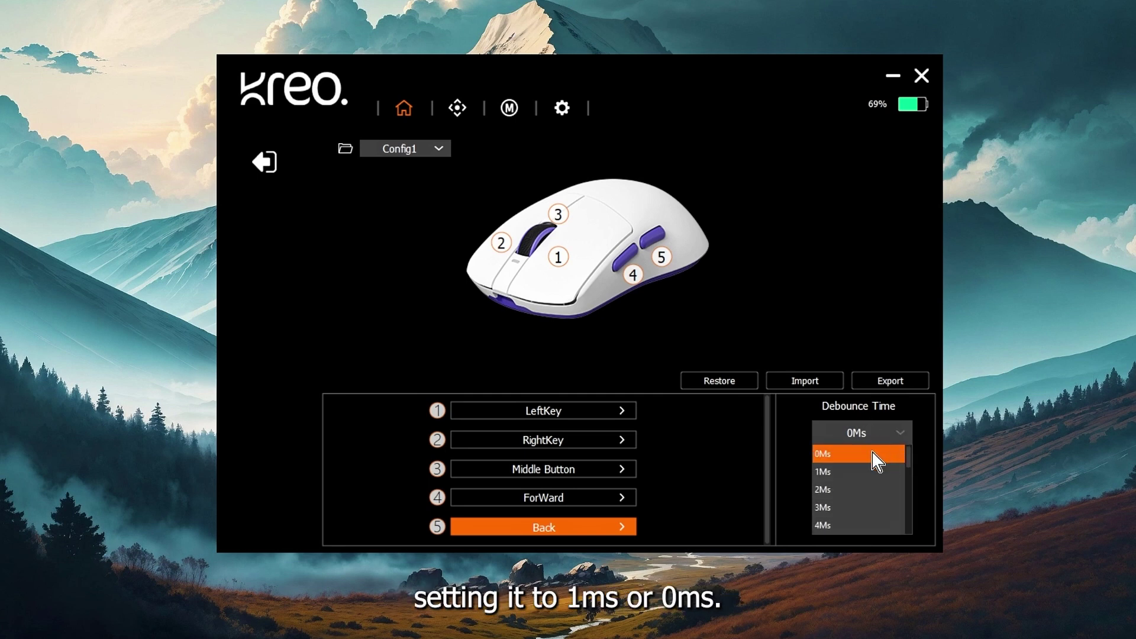
click(784, 446)
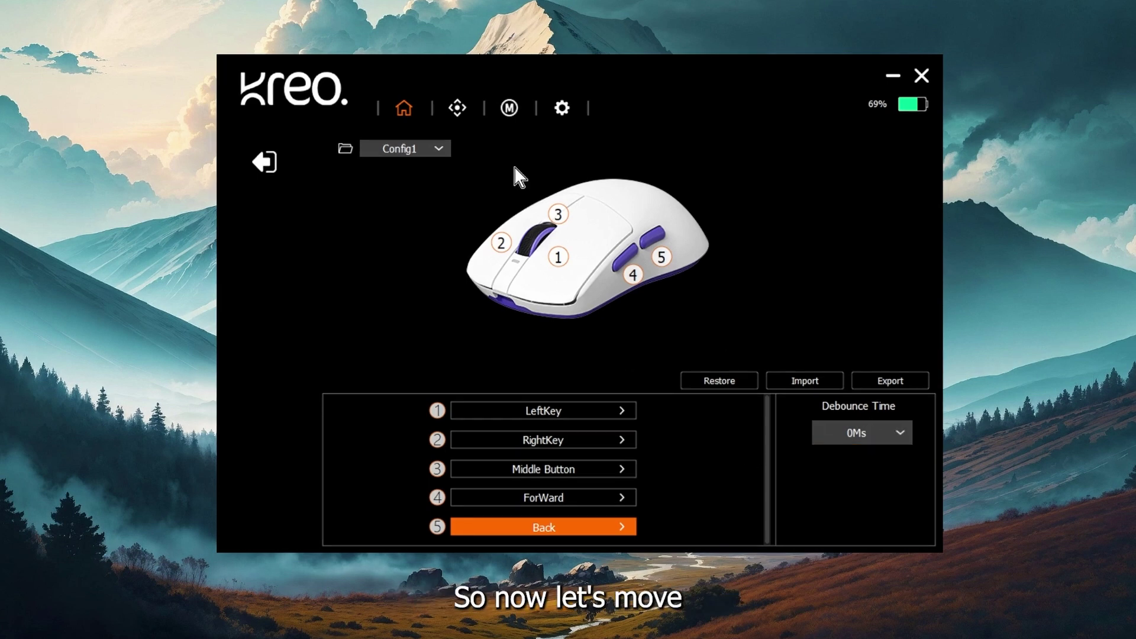
click(458, 108)
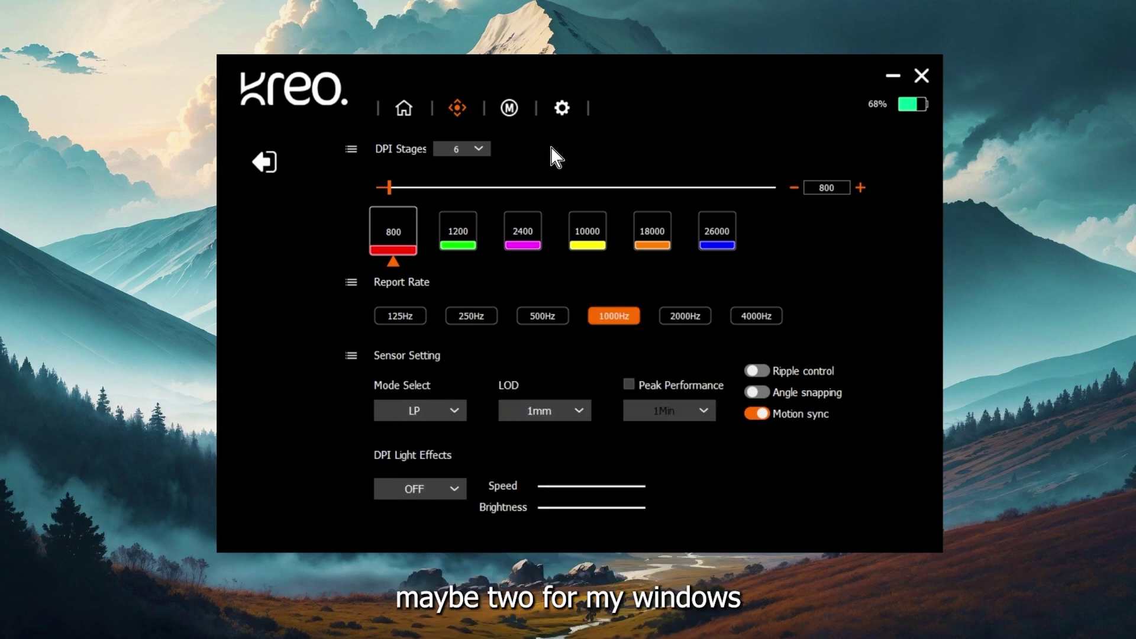
Set DPI Stages to 2 and drag the second stage's value from 1200 to 1900
click(471, 149)
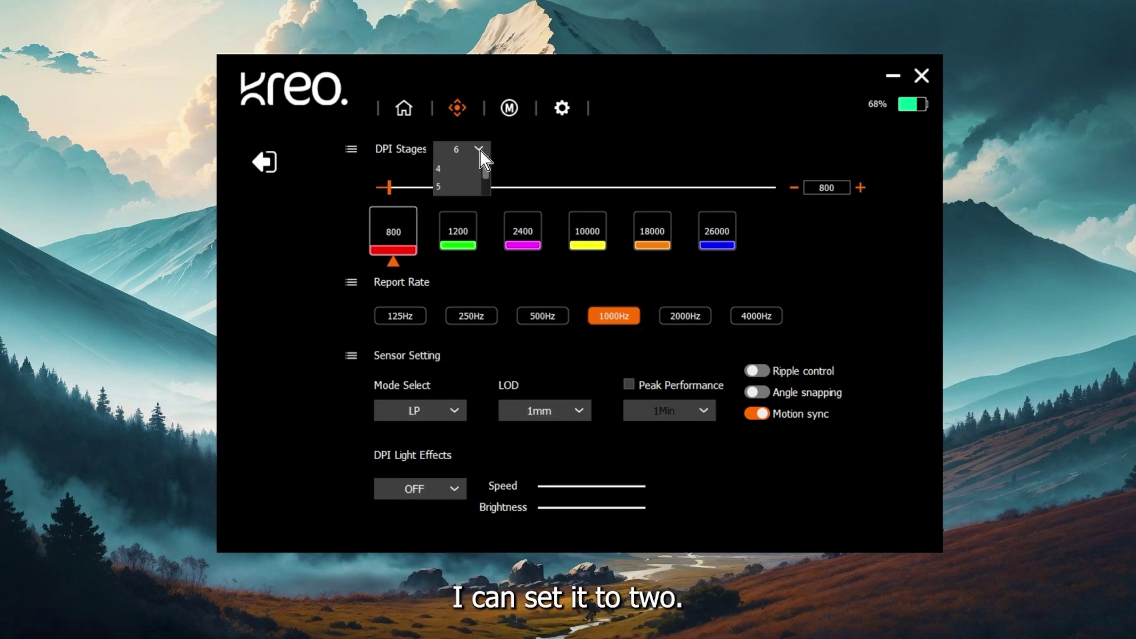
click(472, 183)
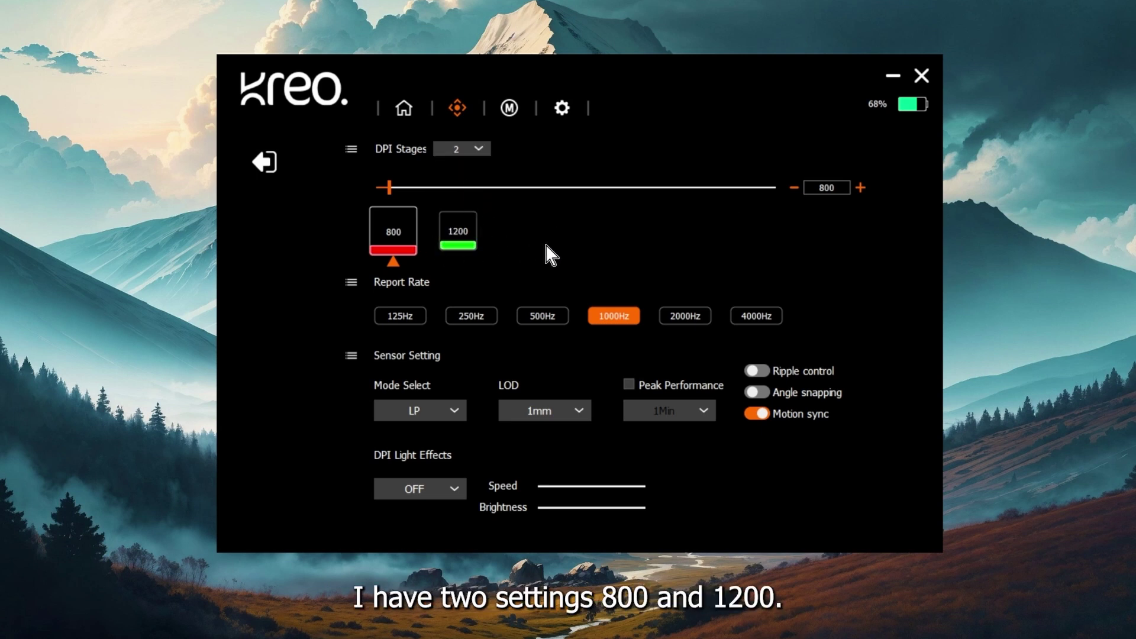
click(461, 230)
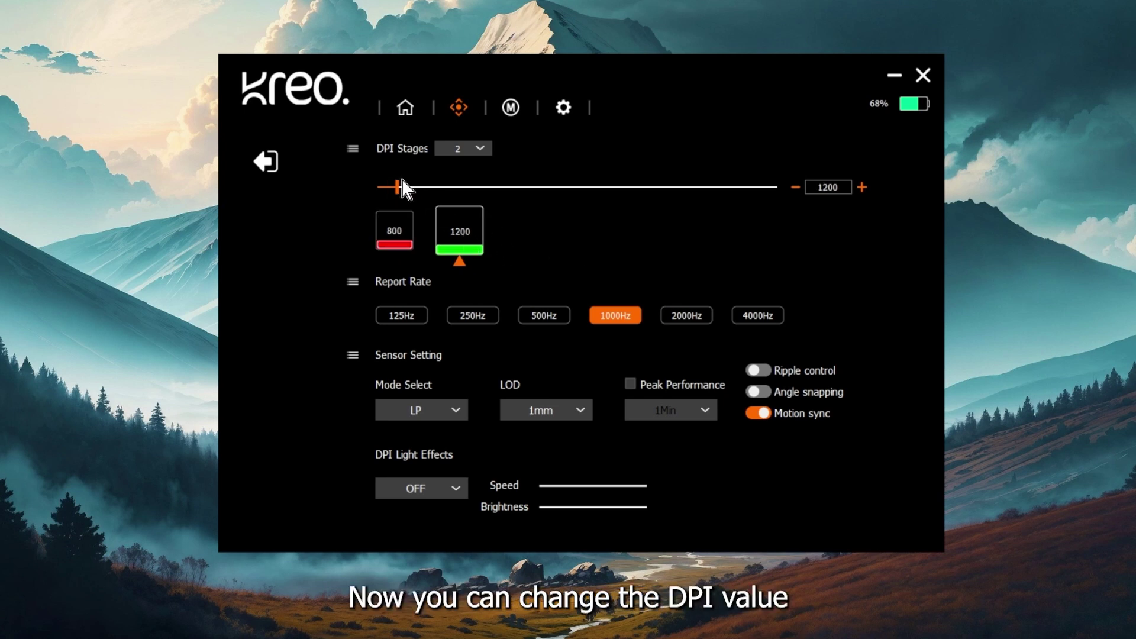
drag(398, 187, 581, 189)
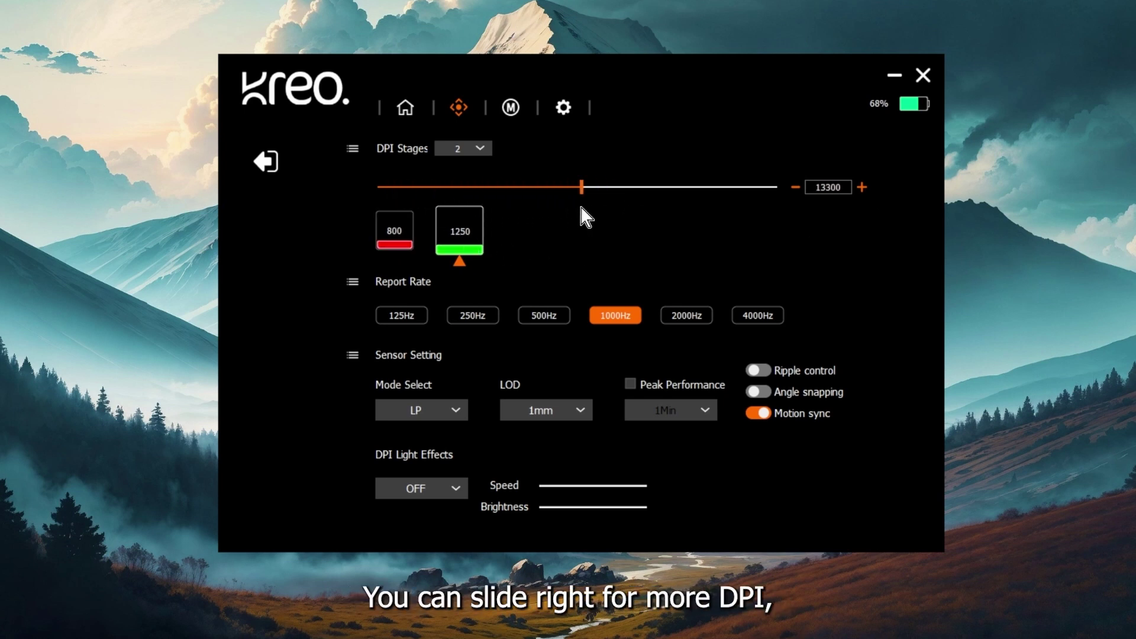
drag(706, 205, 406, 216)
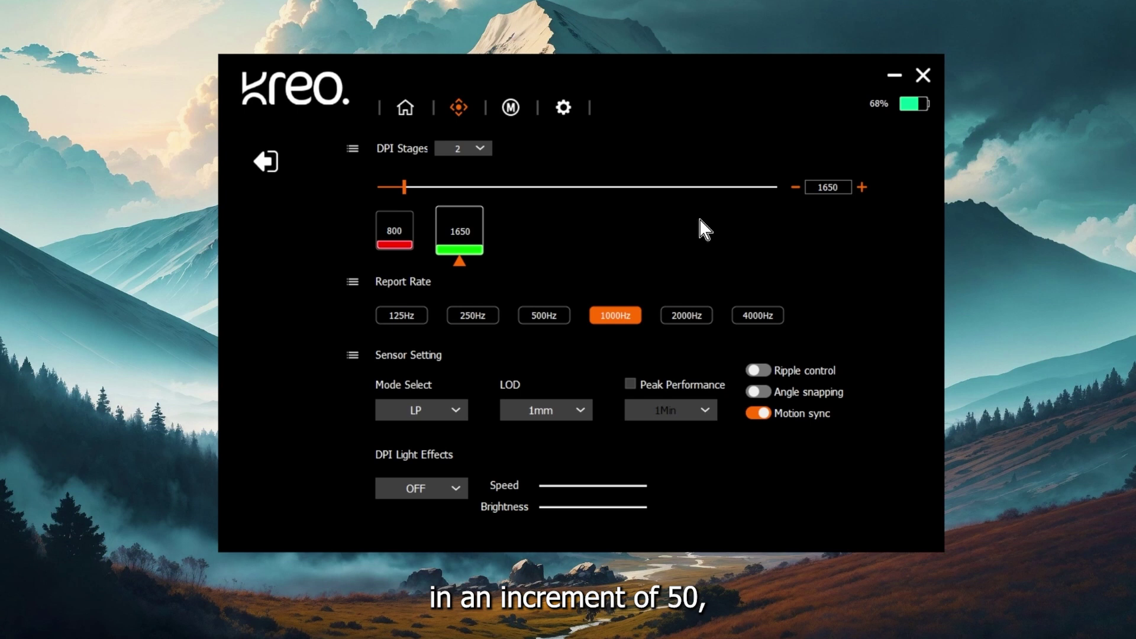
mouse_move(404, 187)
mouse_down()
mouse_move(523, 190)
mouse_move(393, 201)
mouse_move(407, 190)
mouse_up()
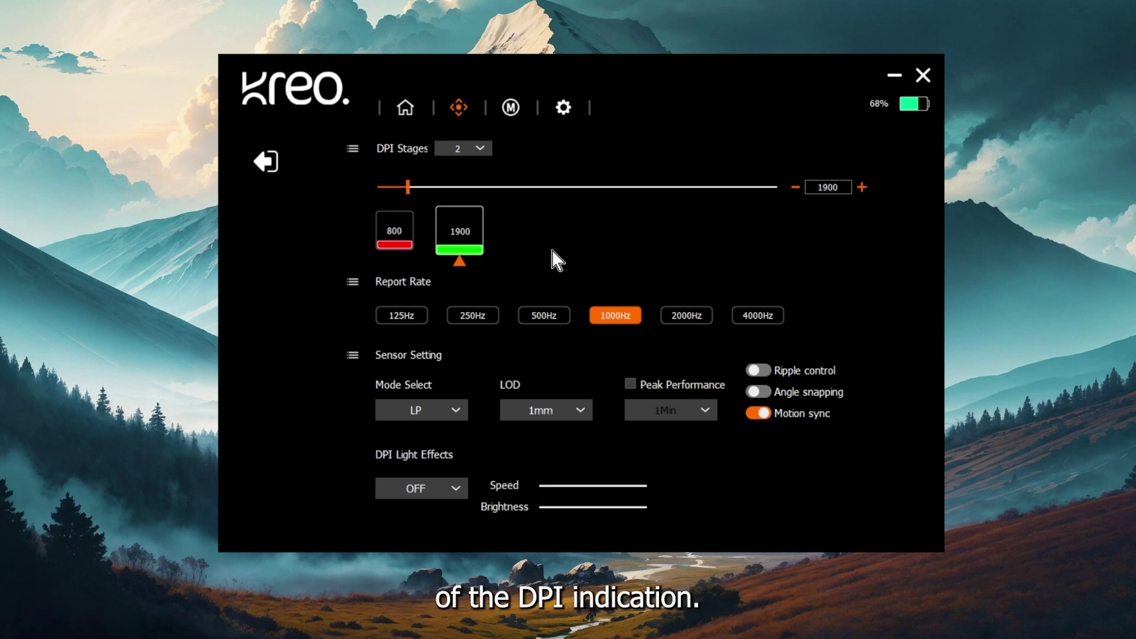
Pick lavender from the basic colours for the 1900 stage's colour bar
click(479, 255)
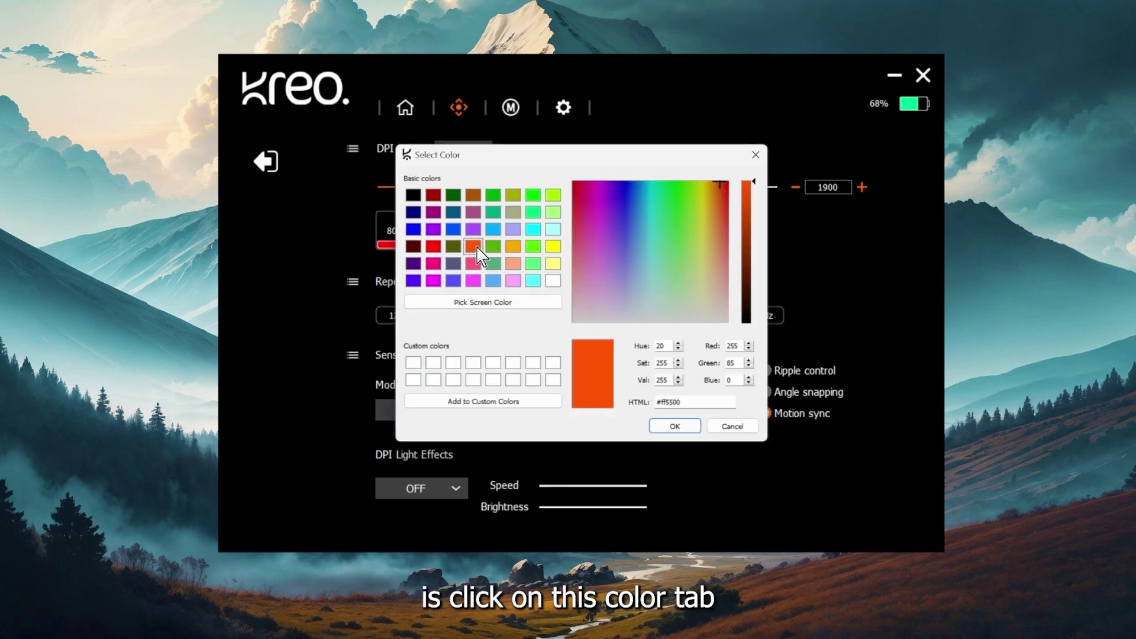
drag(632, 159, 804, 119)
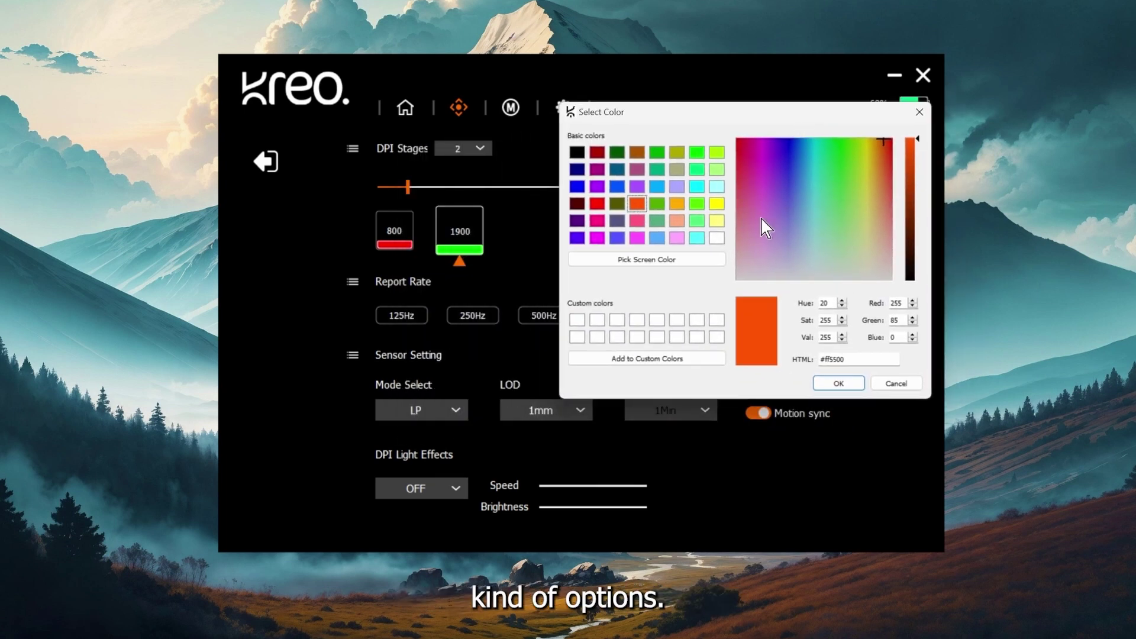
click(697, 152)
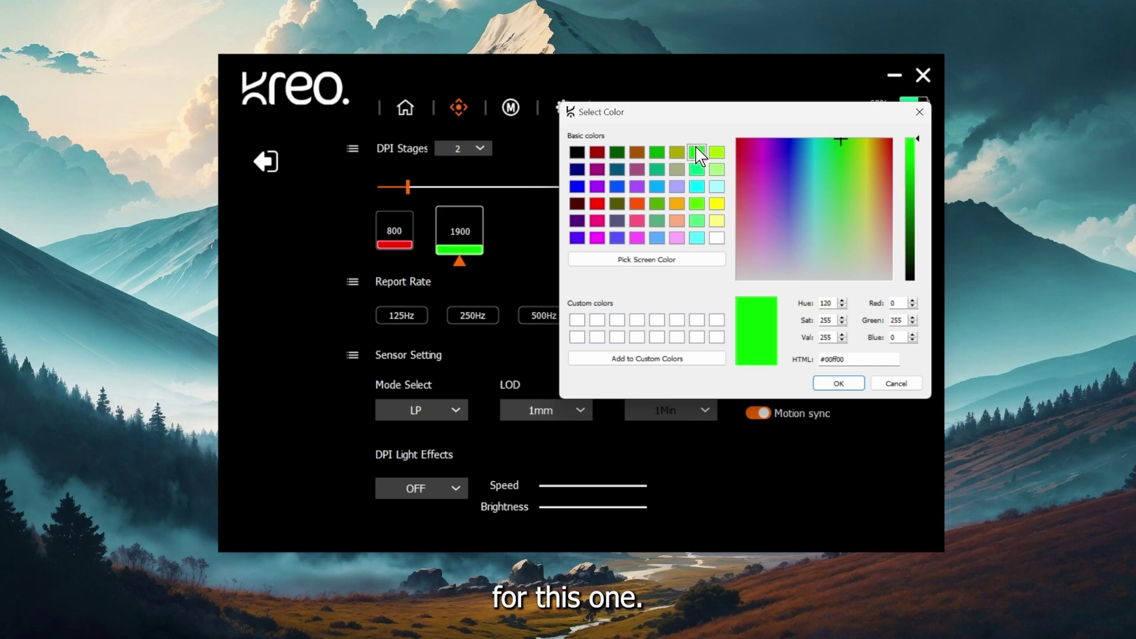
click(678, 187)
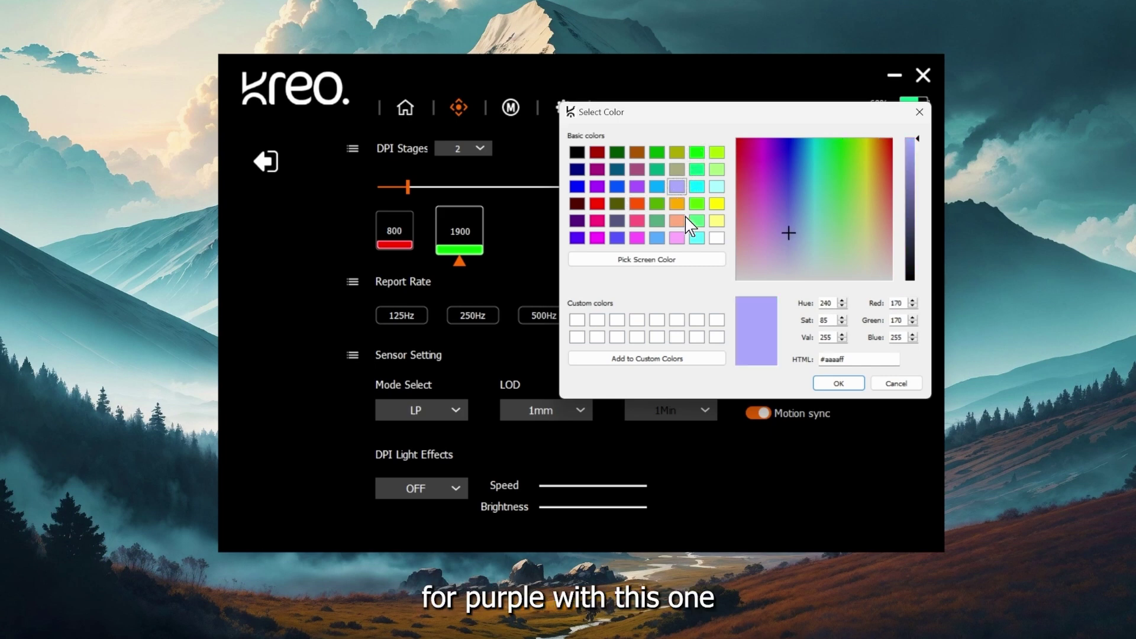
click(846, 386)
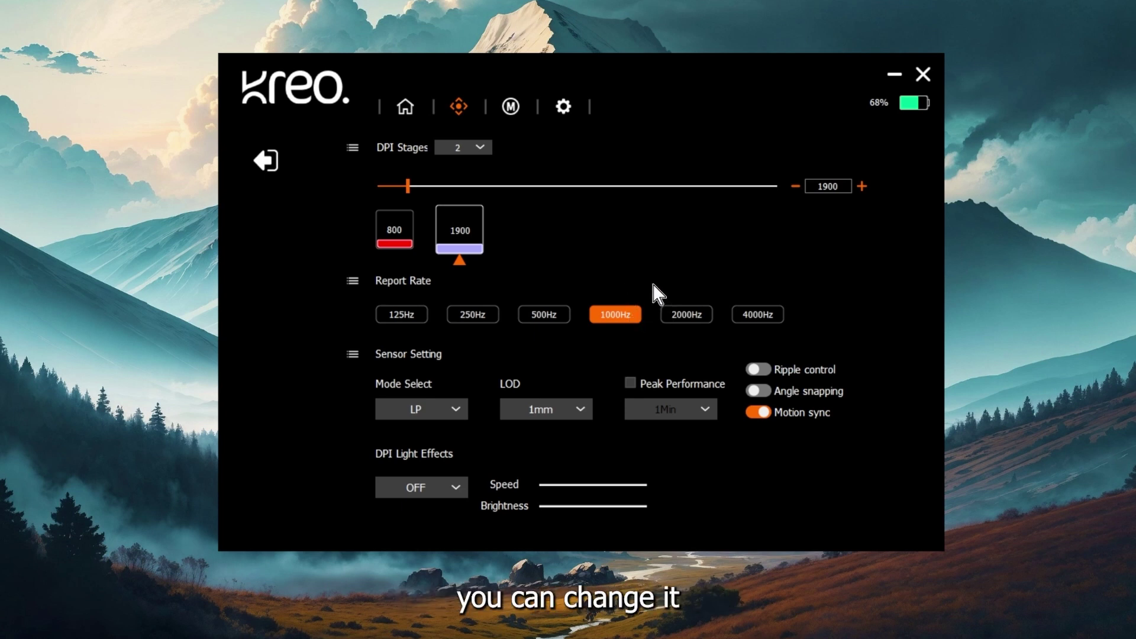
click(686, 313)
click(766, 315)
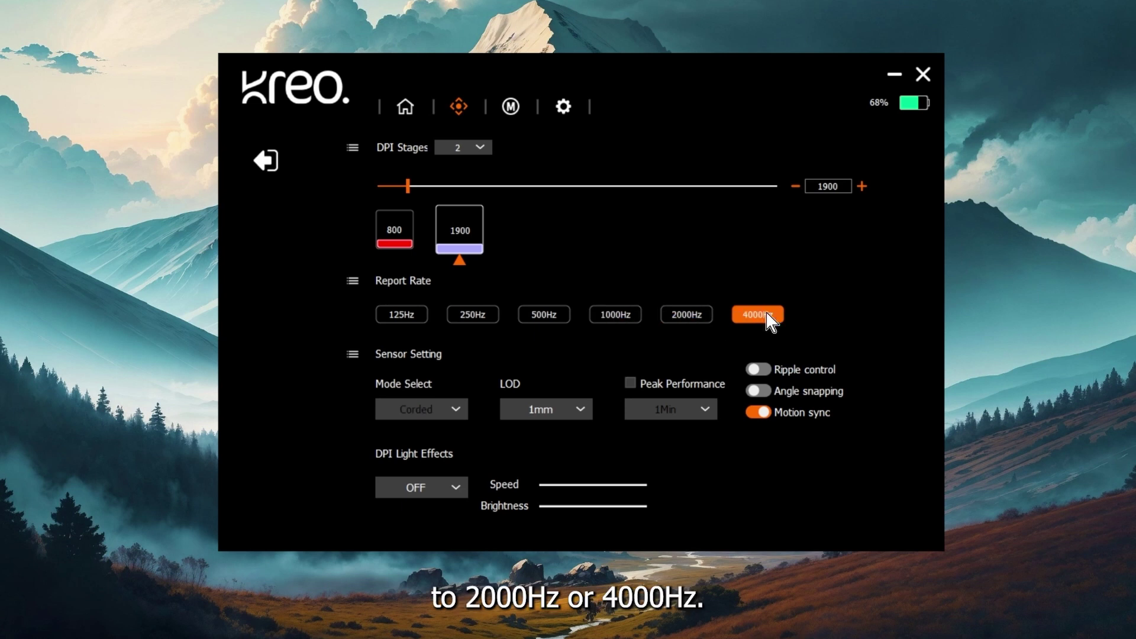
click(621, 317)
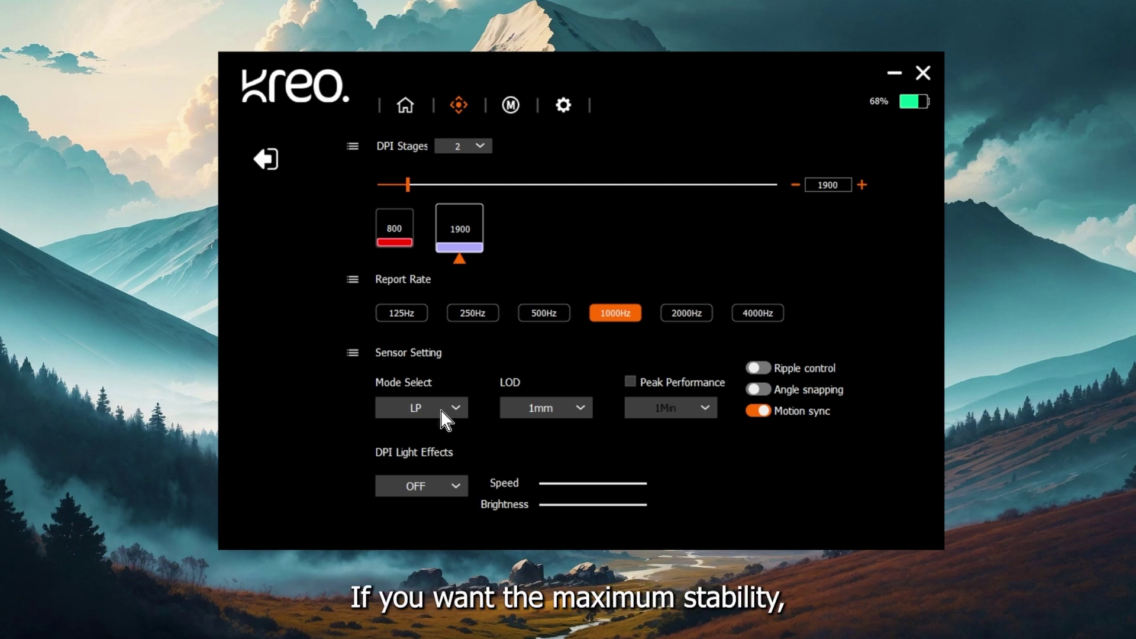
Switch the sensor Mode Select from LP to HP
click(445, 420)
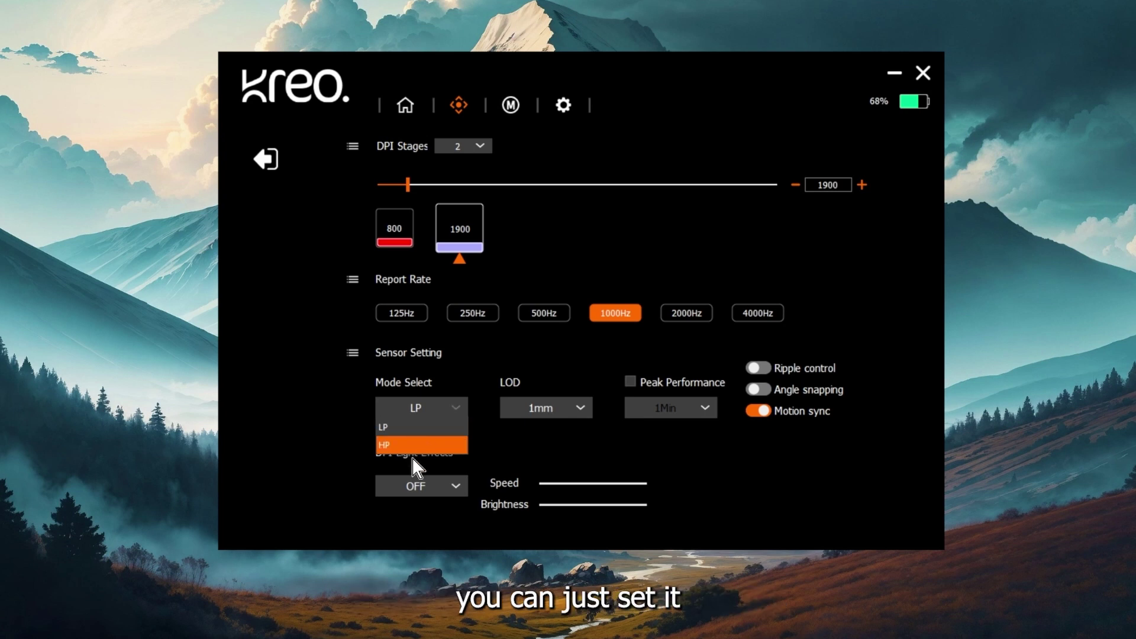
click(388, 434)
click(448, 421)
click(414, 432)
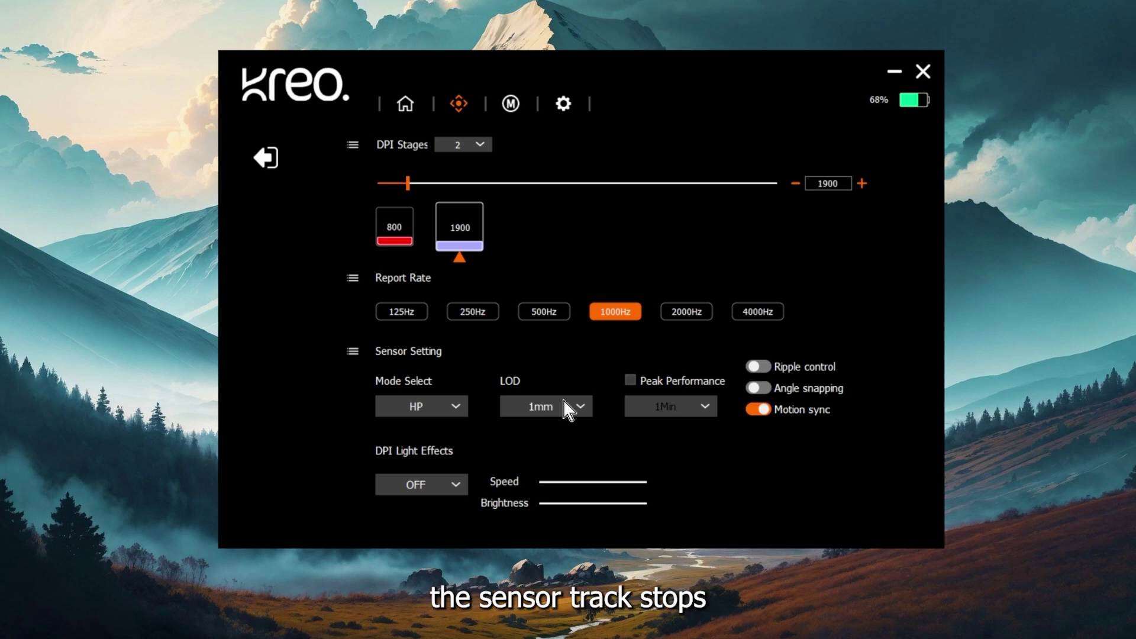
Keep the lift-off distance (LOD) at 1mm
click(569, 408)
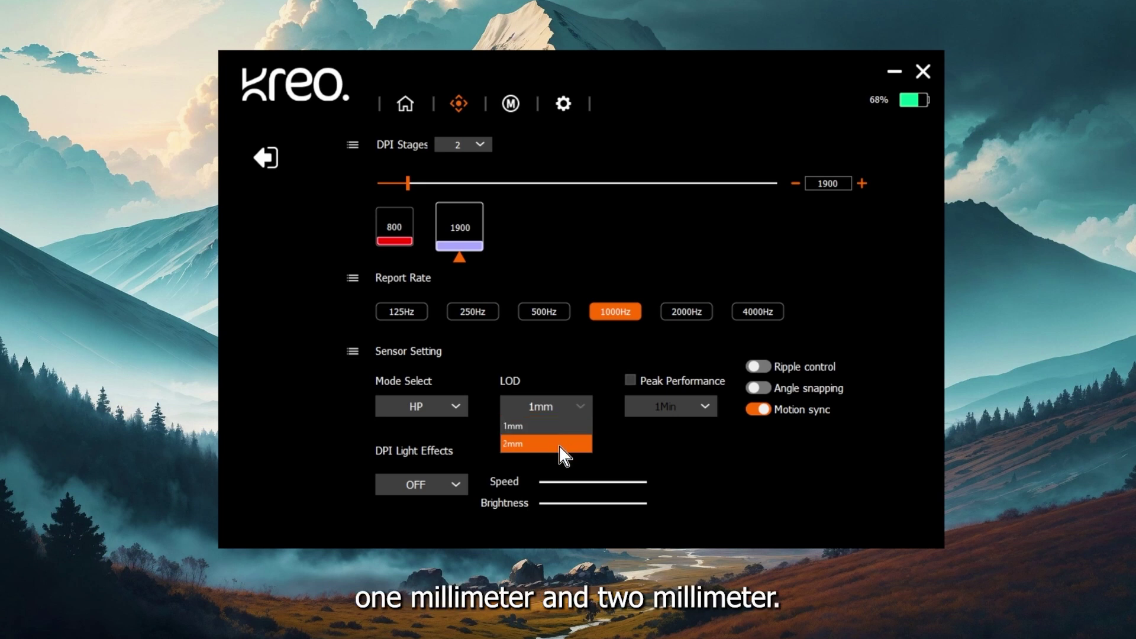
click(638, 442)
click(580, 407)
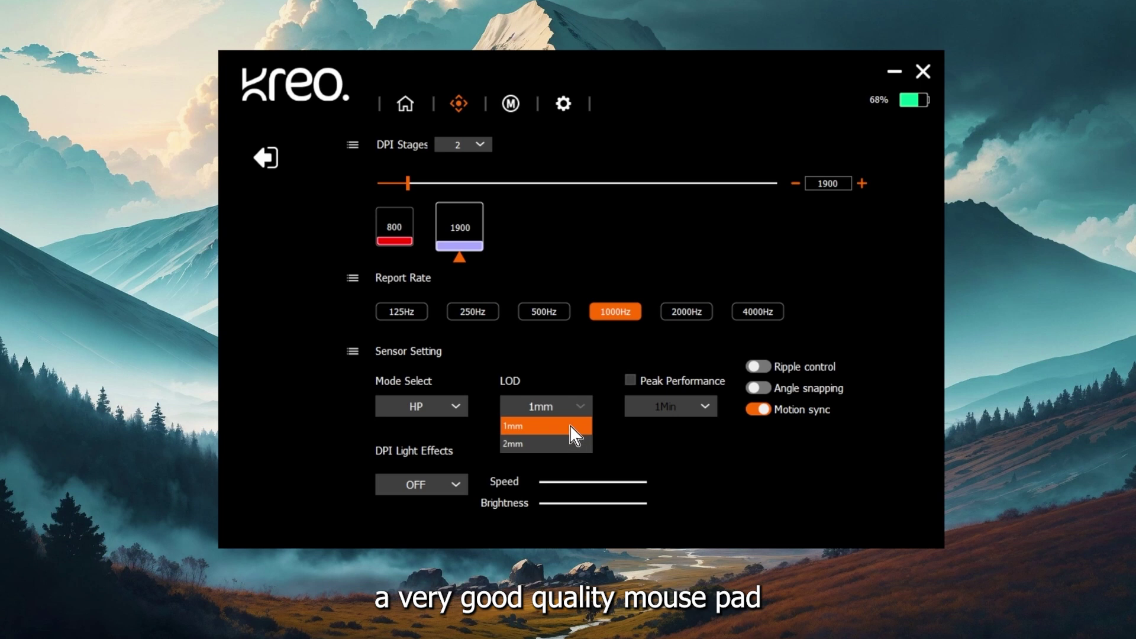
click(571, 425)
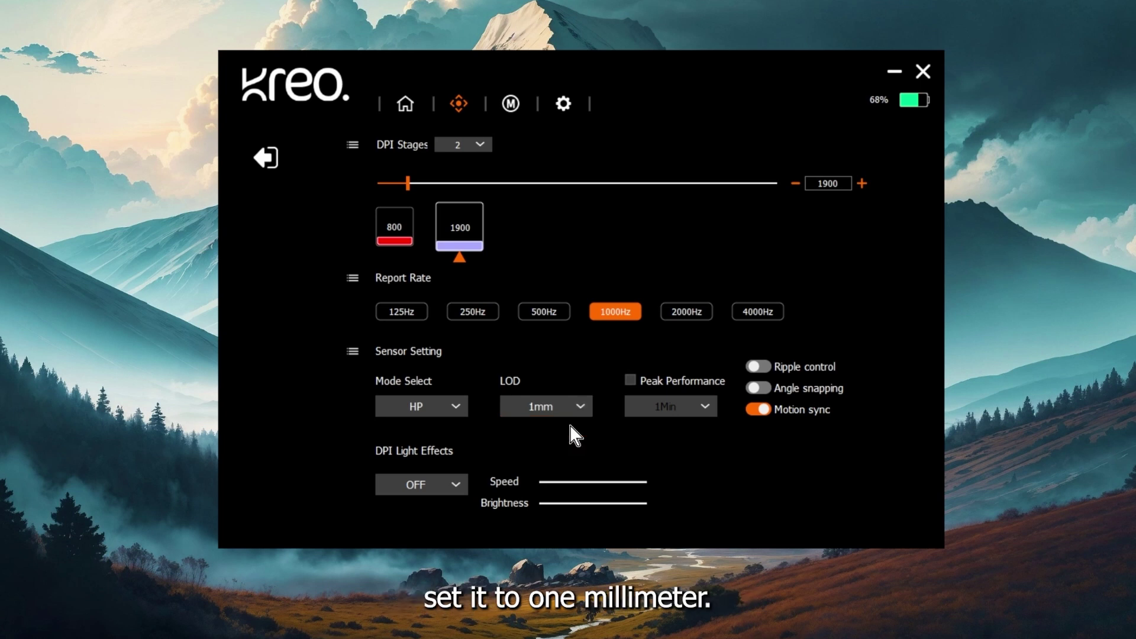
click(670, 390)
click(679, 413)
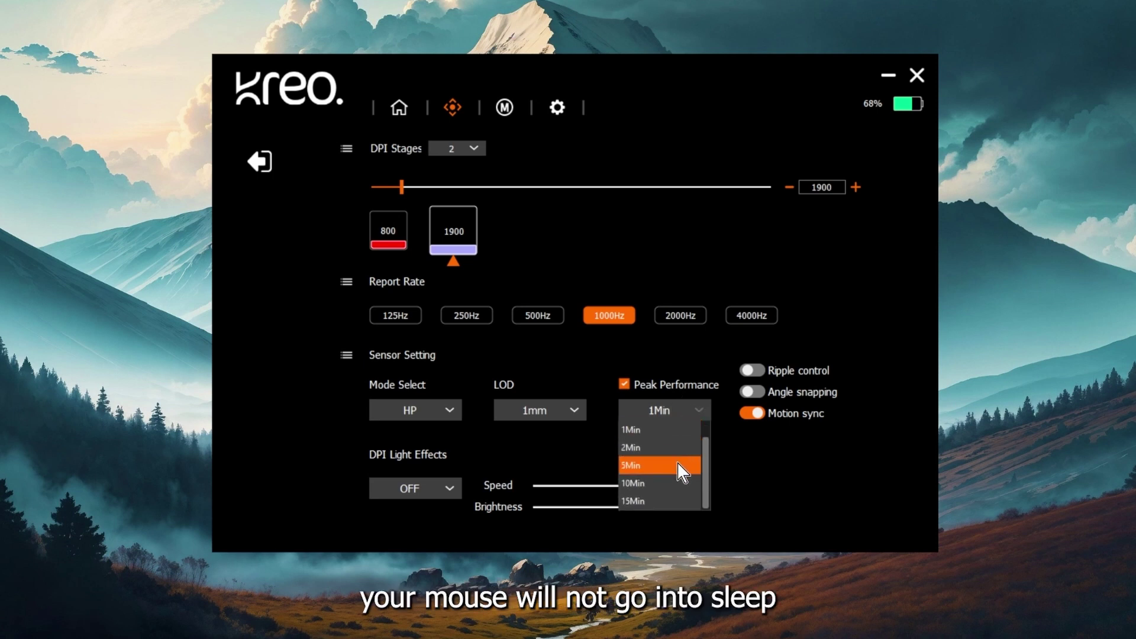
scroll(665, 459, down, 2)
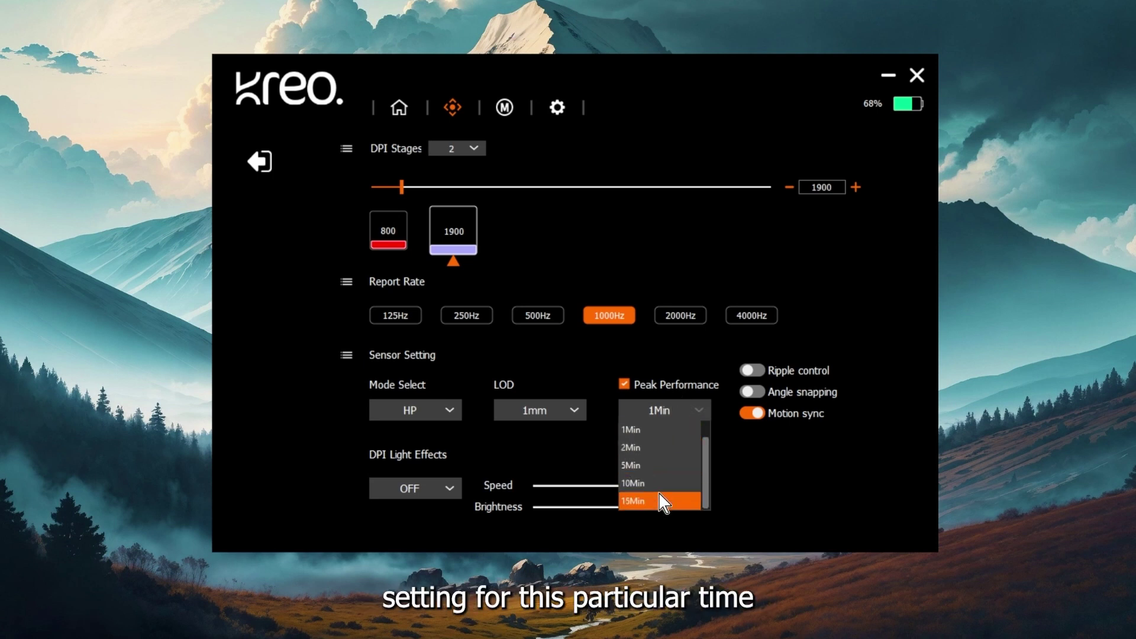
click(769, 461)
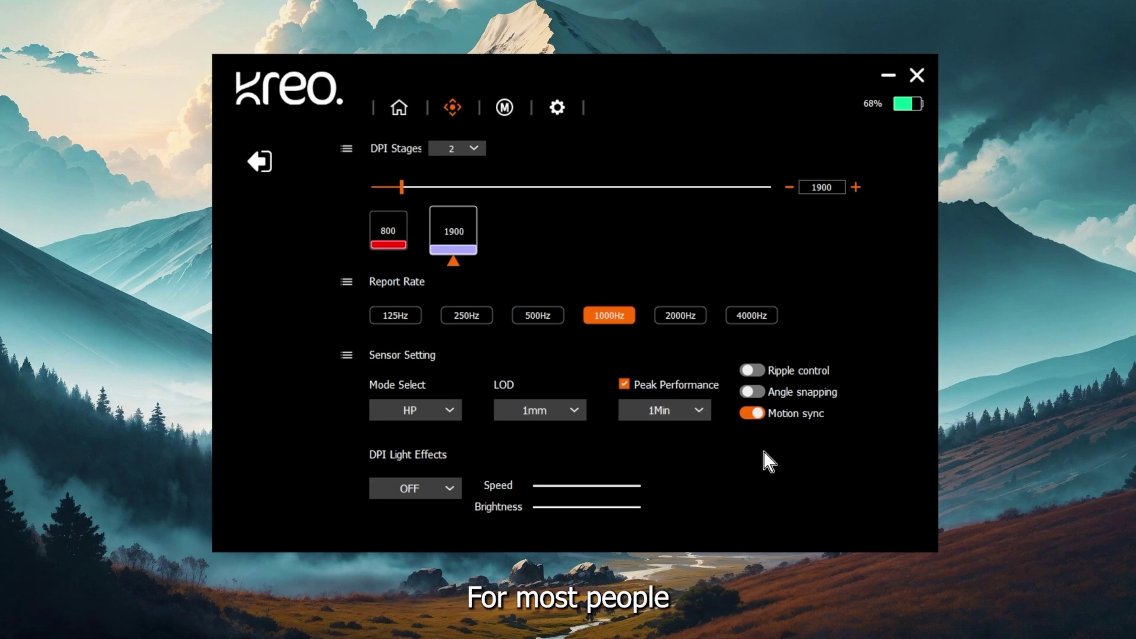
click(678, 387)
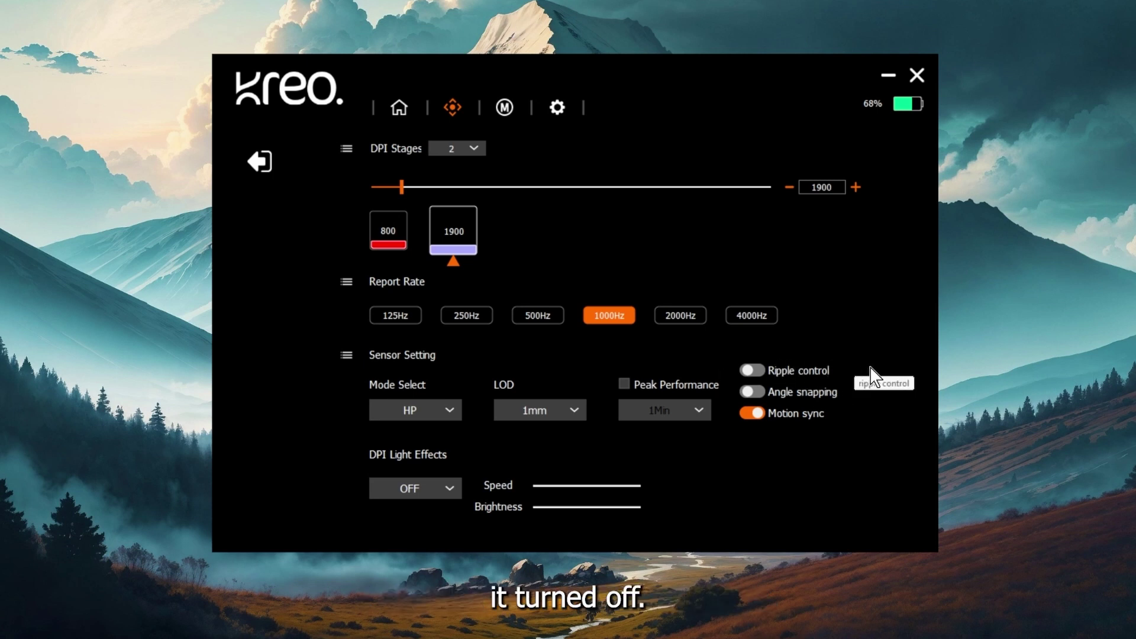
click(759, 392)
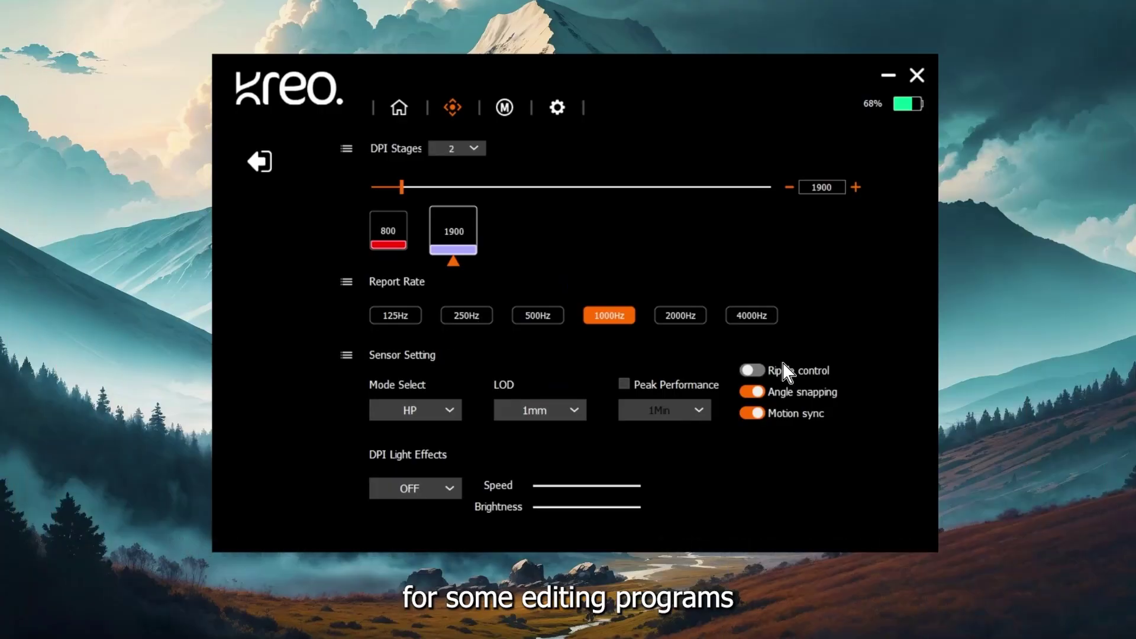
click(751, 393)
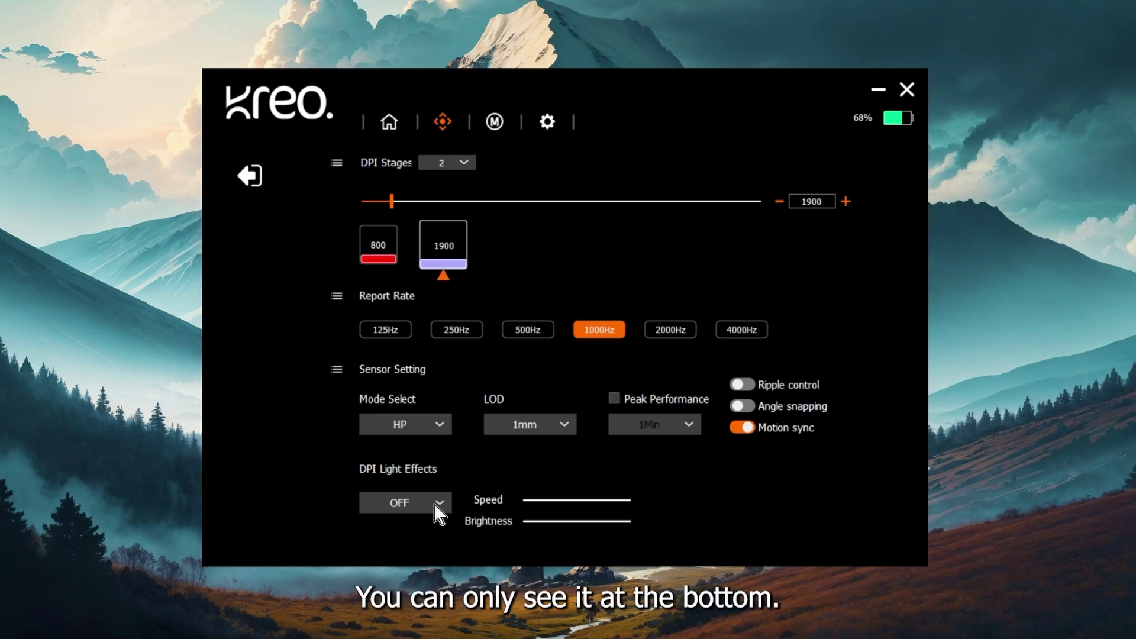
Set DPI Light Effects to Fixed light with brightness lowered from 5 to 2
click(432, 502)
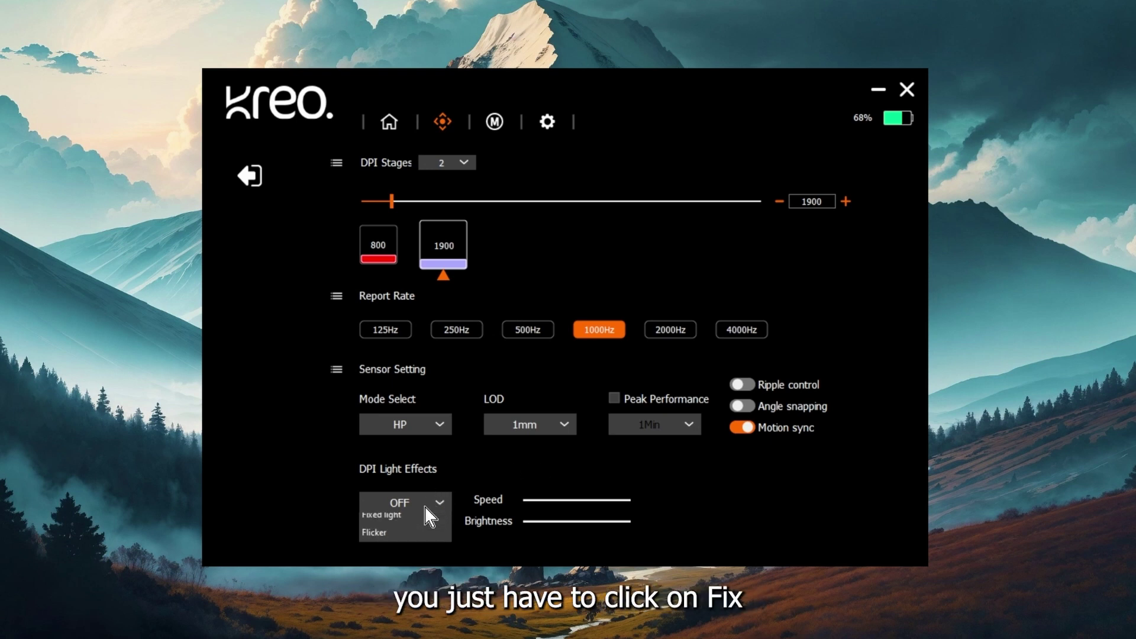
click(412, 541)
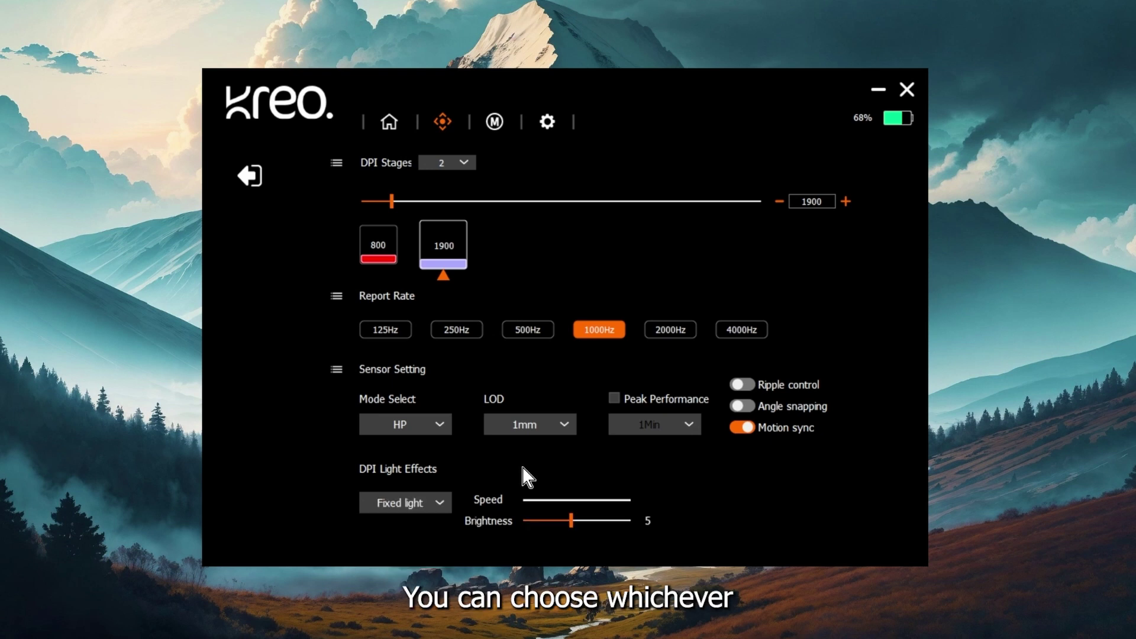
drag(571, 521, 537, 521)
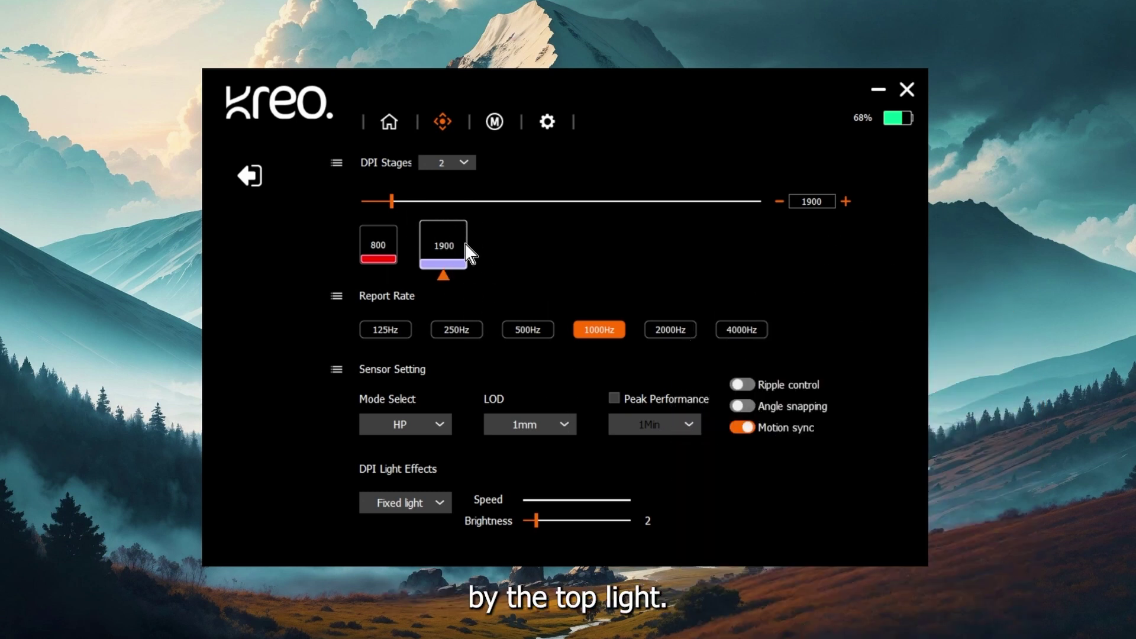
Create a new macro named 'new' on the Macro page
click(492, 120)
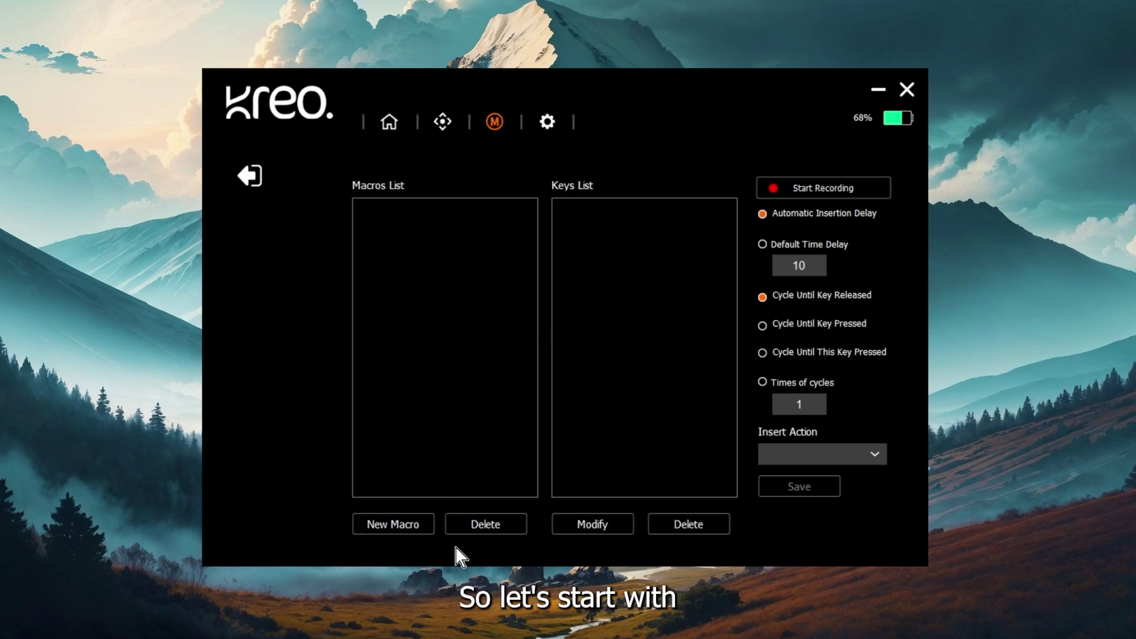
click(418, 528)
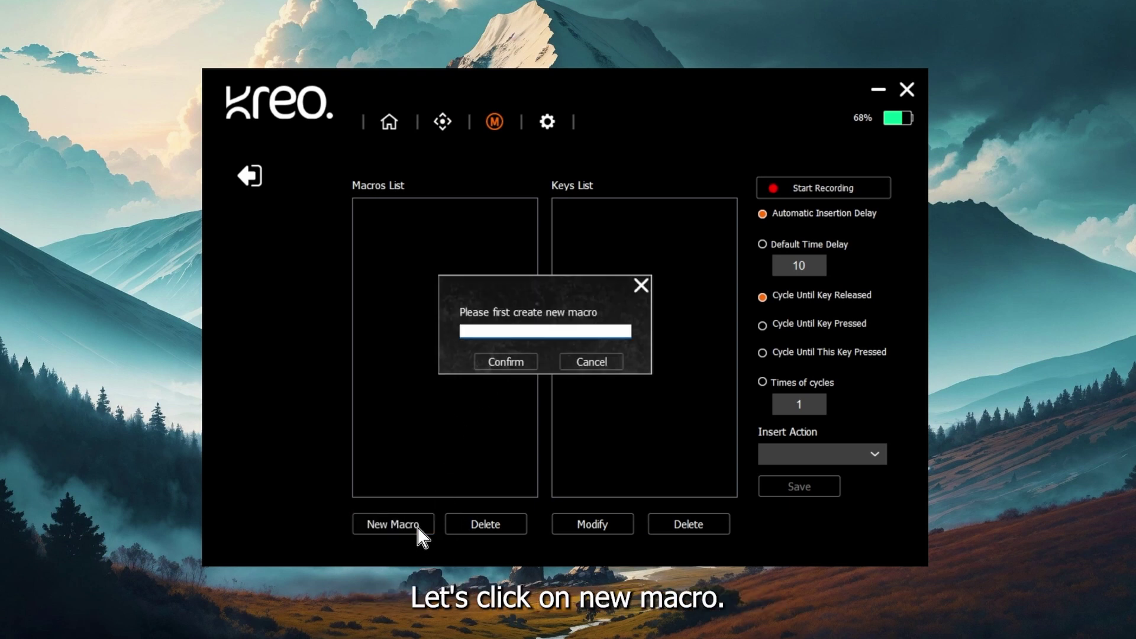
text(new)
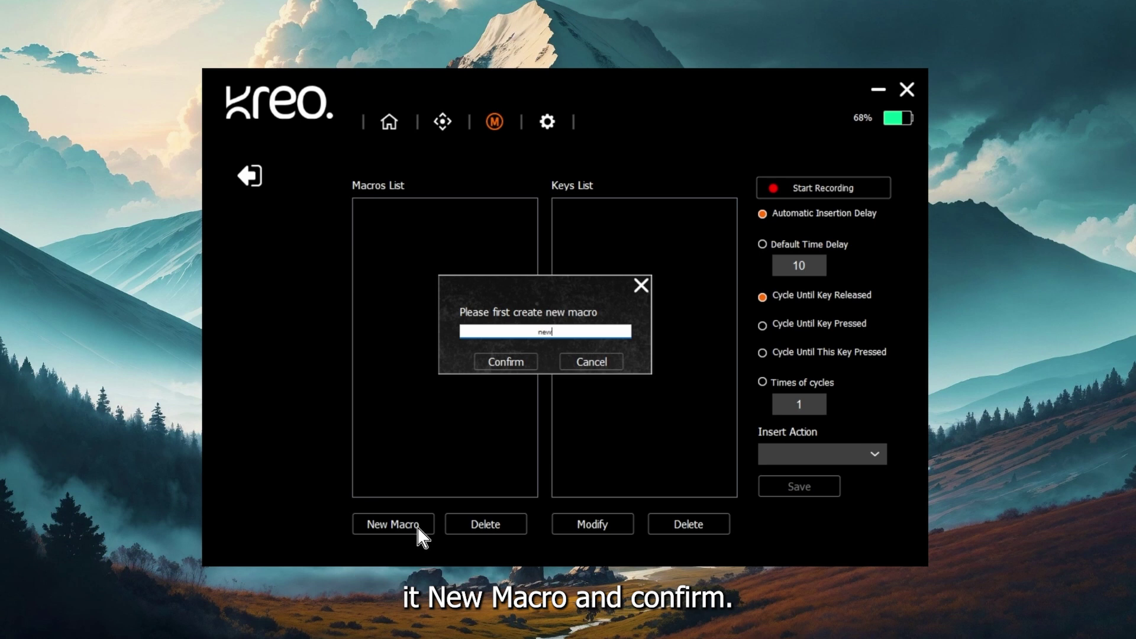
click(518, 360)
click(451, 207)
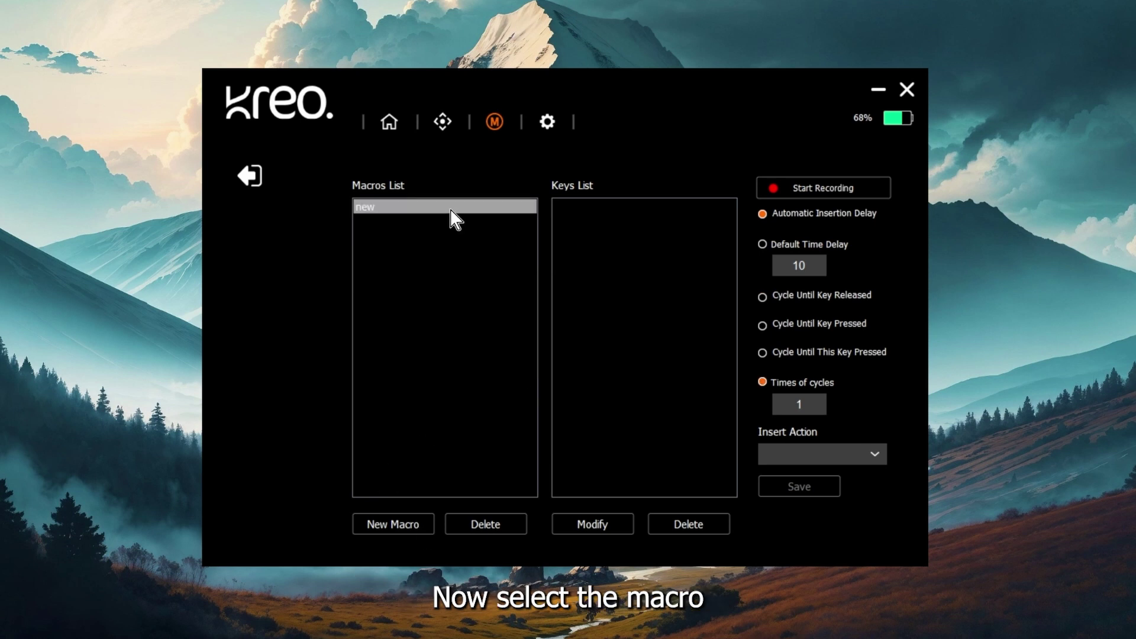
Record the Ctrl+Shift+F key presses and releases into the 'new' macro
click(817, 187)
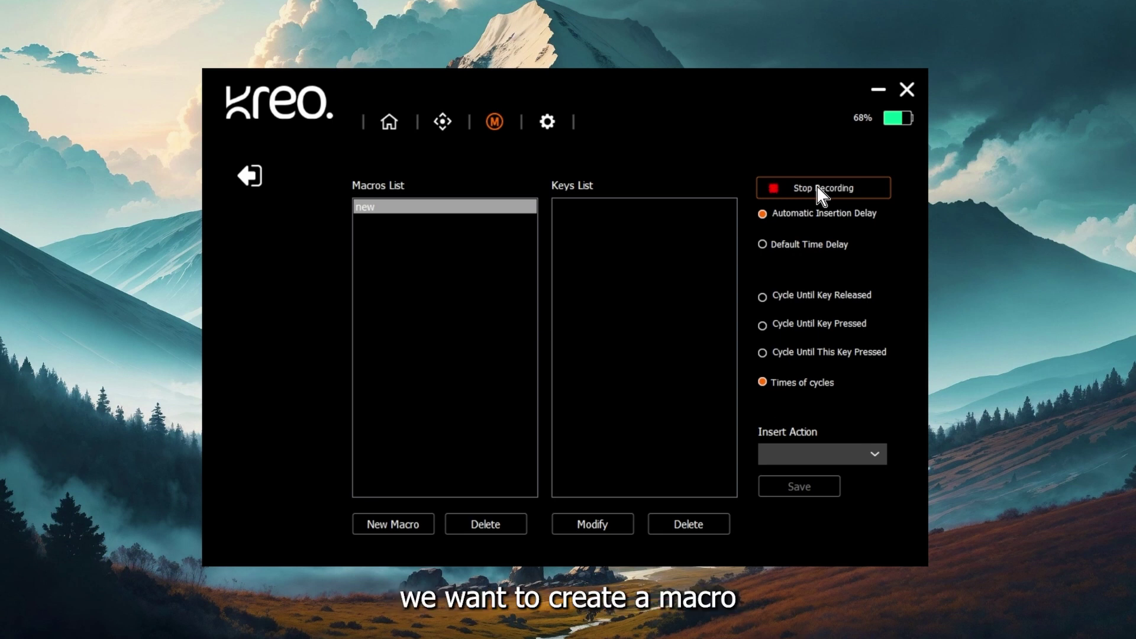
key(ctrl+shift)
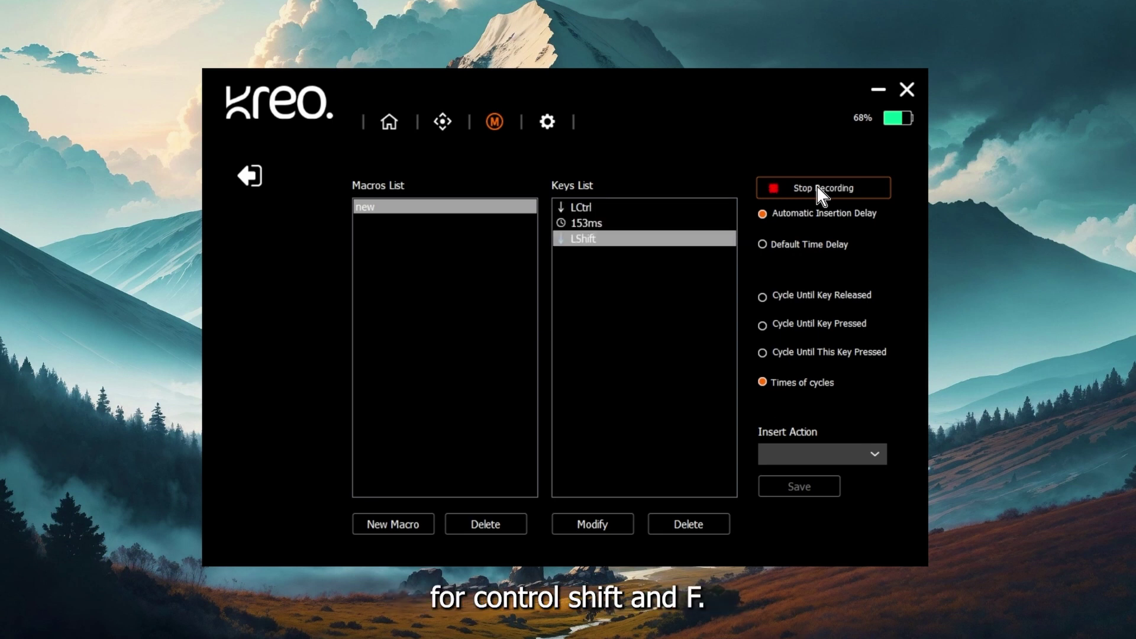
key(ctrl+shift+f)
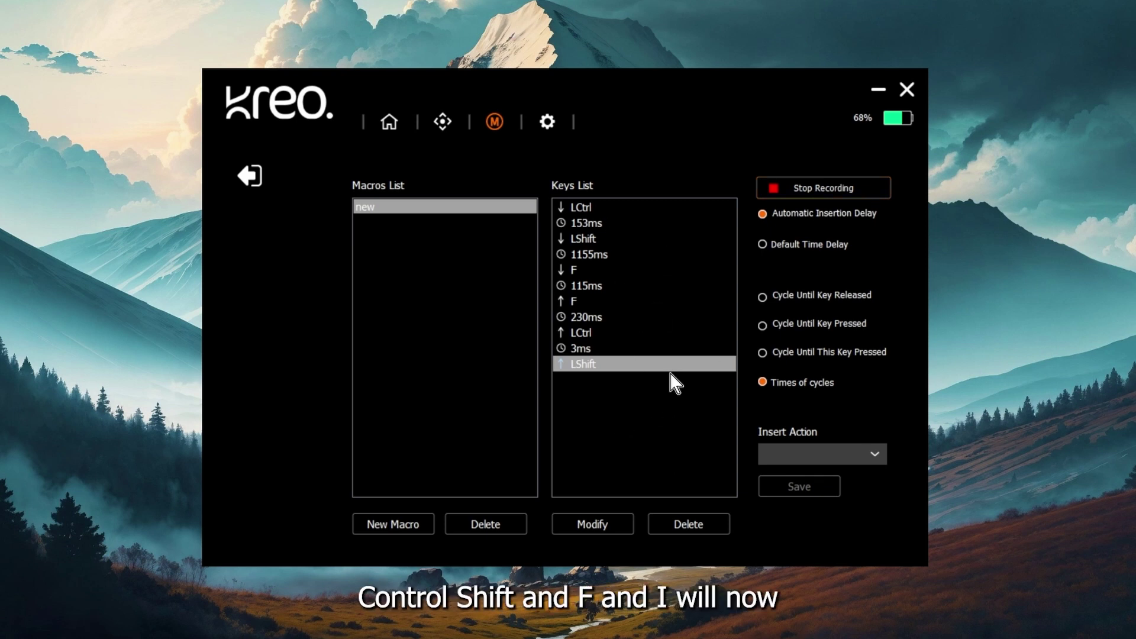
click(839, 191)
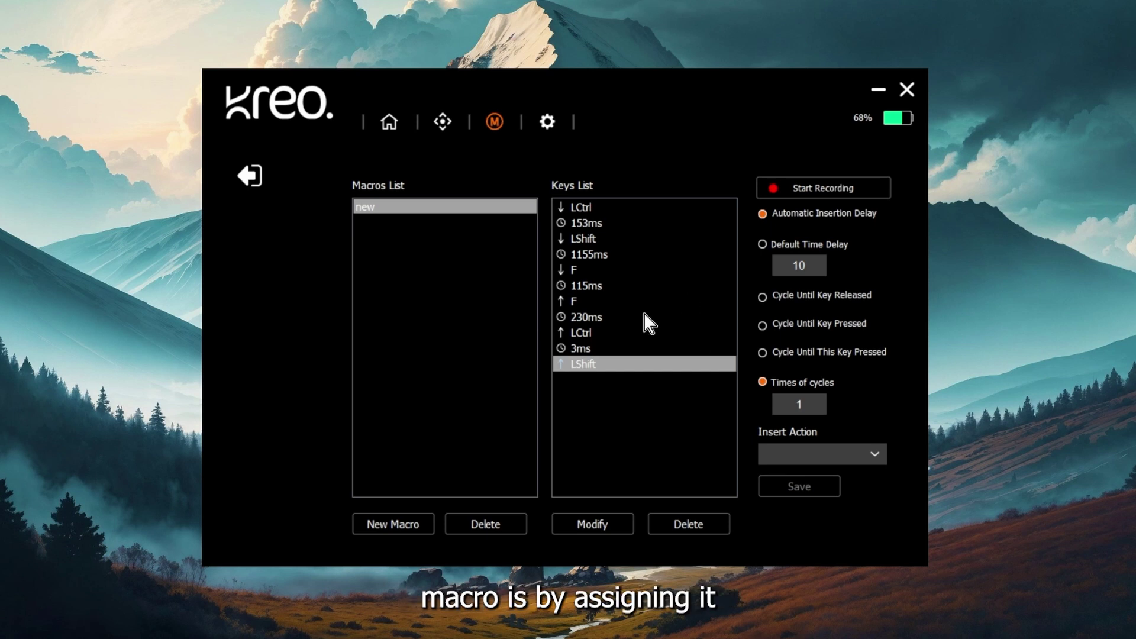
On the Home page, set button 5's function to Macro > 'new'
click(390, 126)
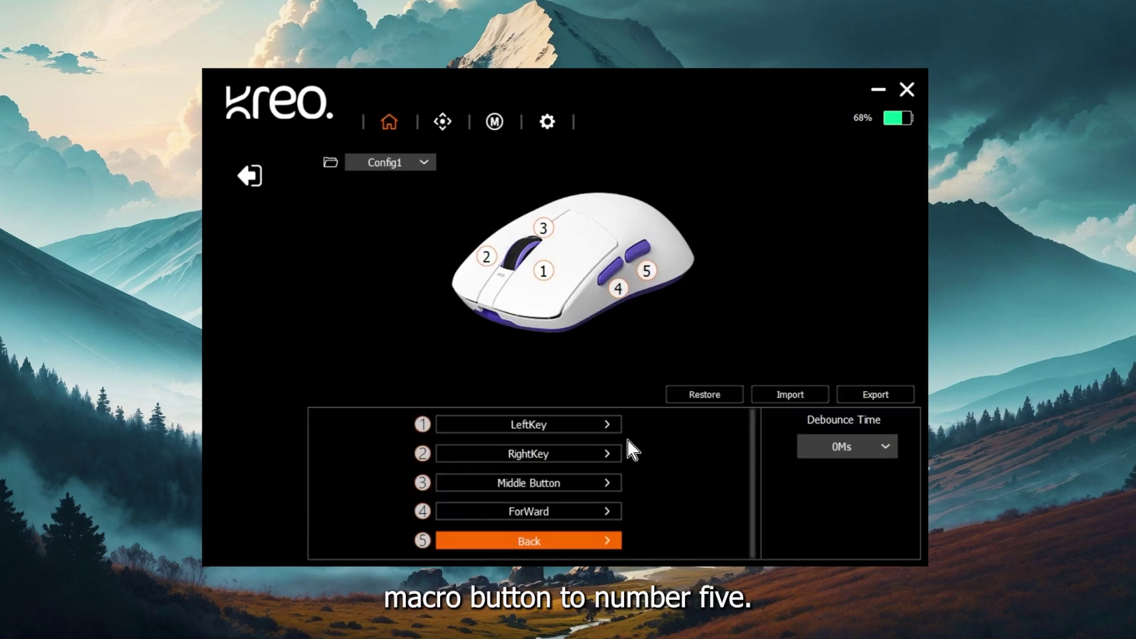
click(584, 542)
scroll(687, 509, down, 3)
click(689, 550)
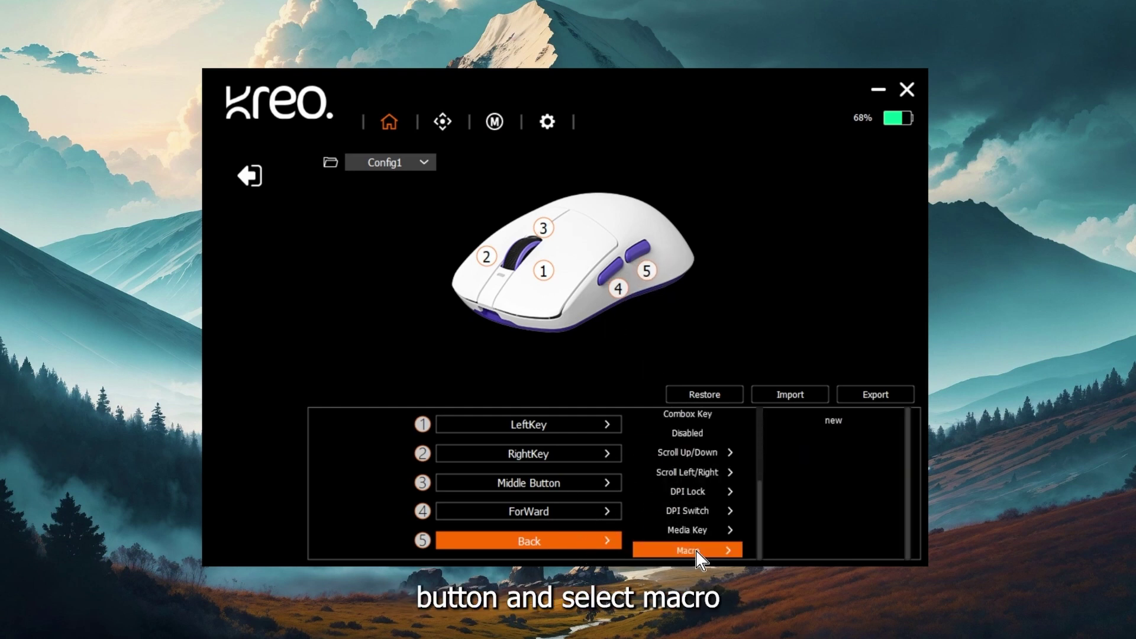
click(834, 422)
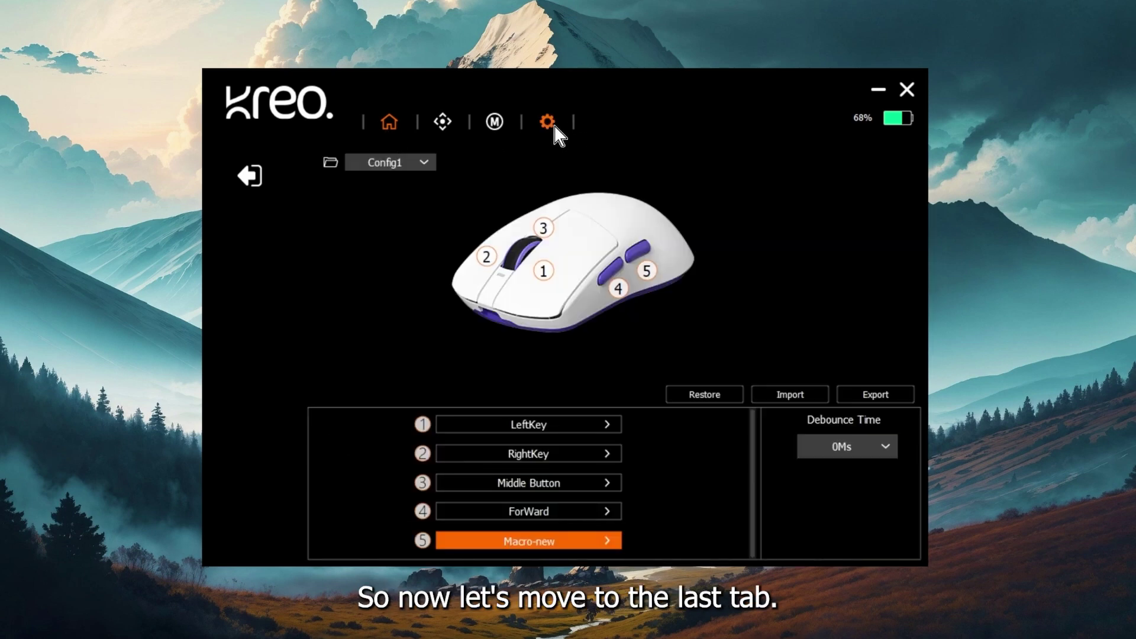
On the general settings page, review the Mouse sleep time options and leave it at 1Min
click(550, 127)
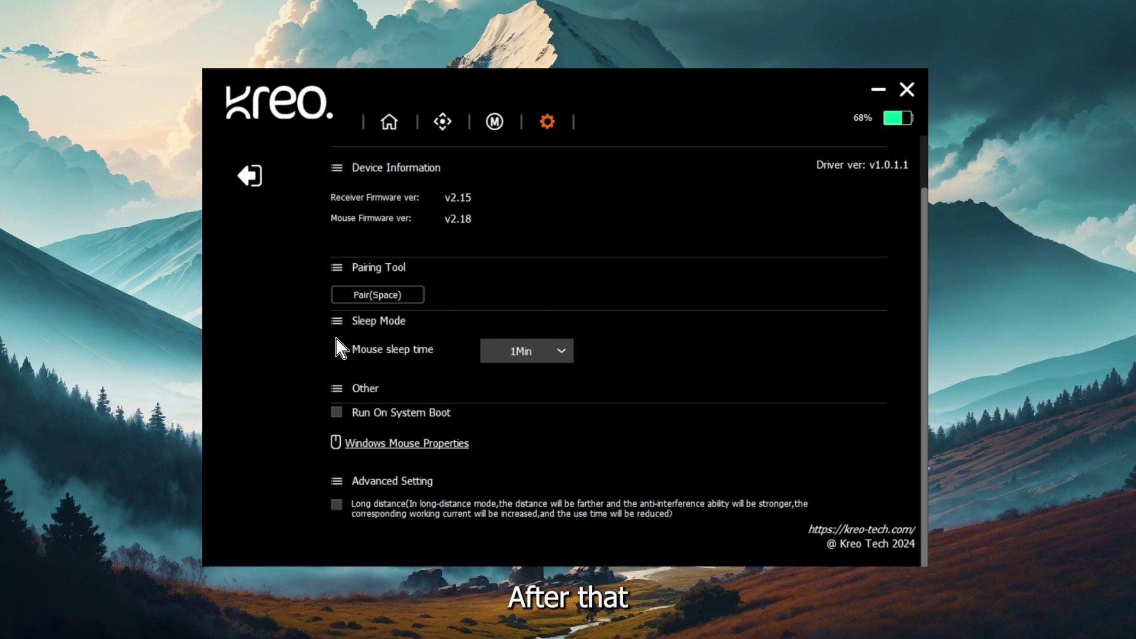
click(489, 357)
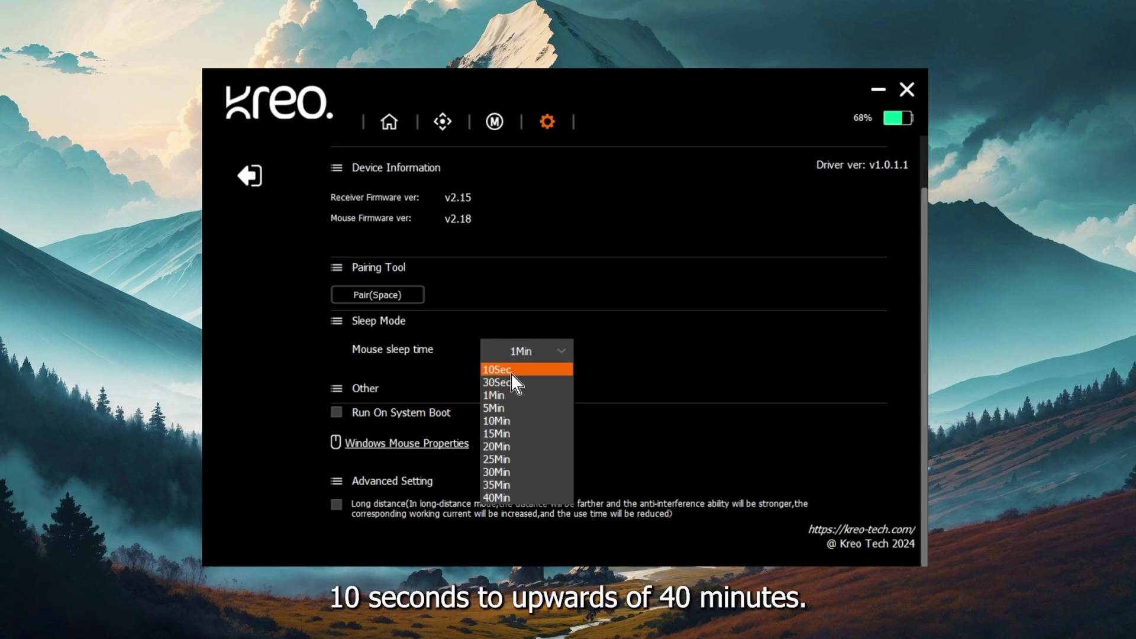
click(651, 361)
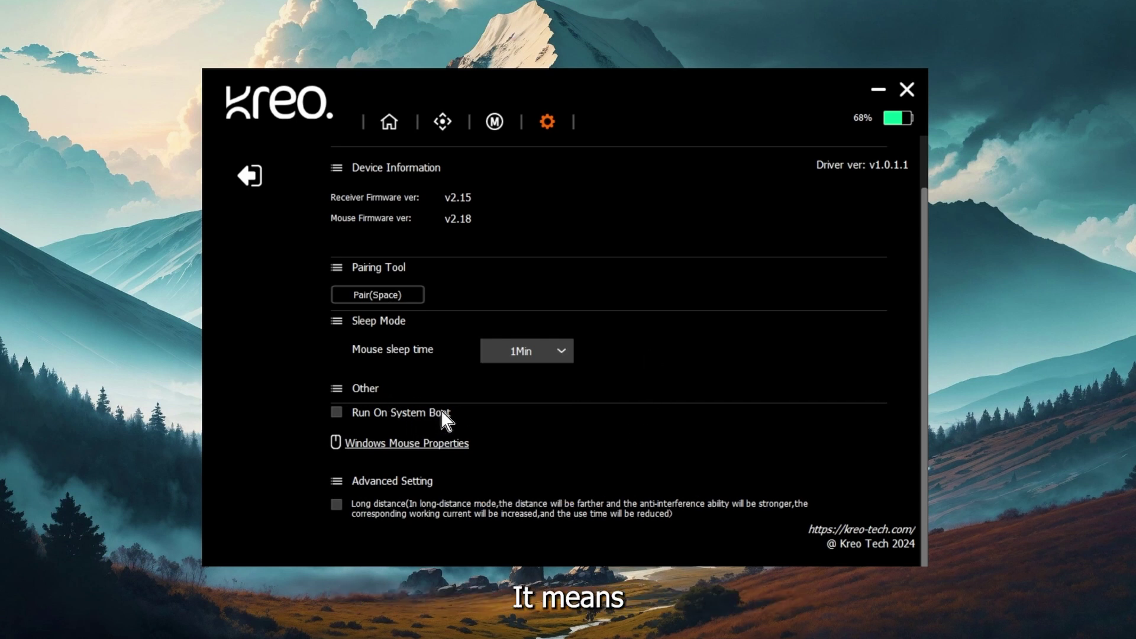